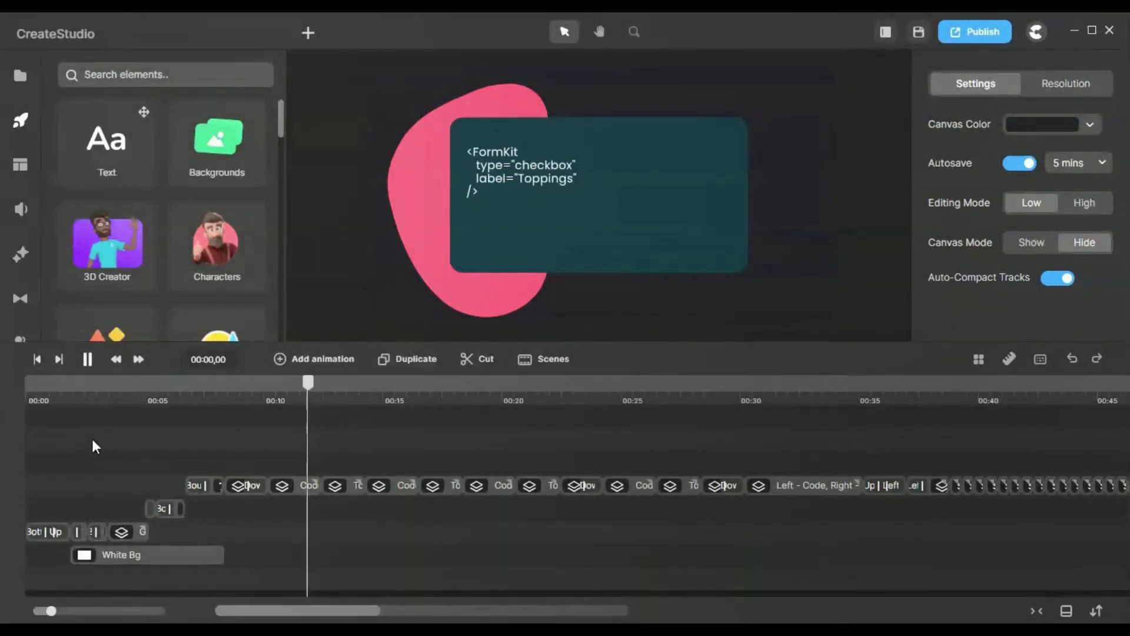
Step: Stop the playback, return to the start of the video, and scrub the enlarged timeline to the "Industry-Leading" title at about 00:01
left_click(88, 361)
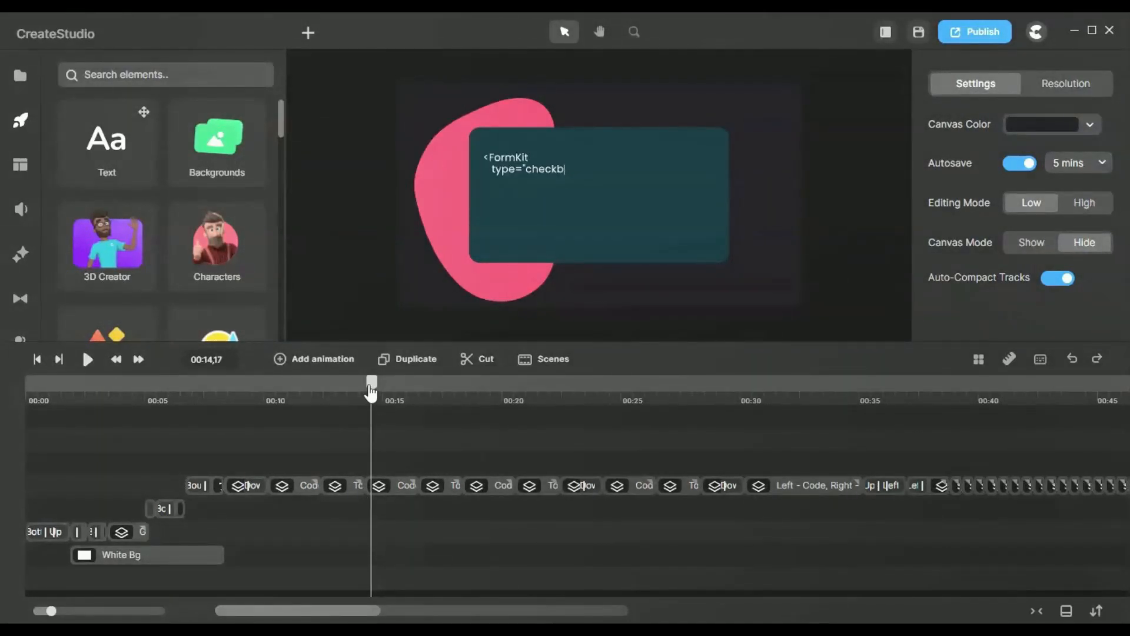
left_click_drag(371, 391, 363, 389)
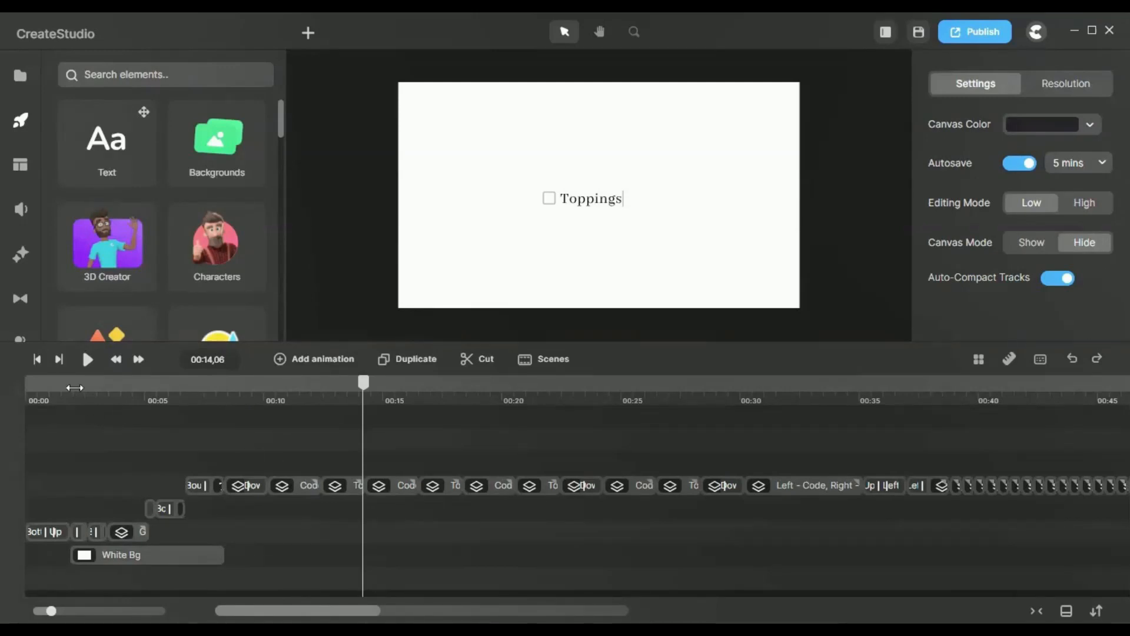
left_click(37, 360)
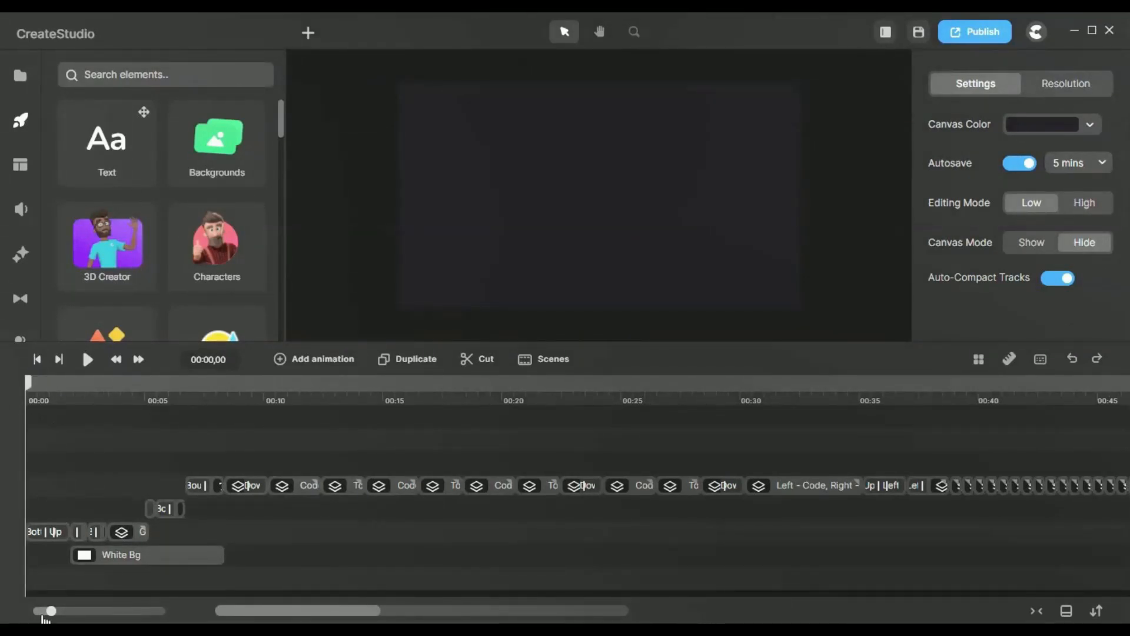
left_click_drag(51, 610, 97, 609)
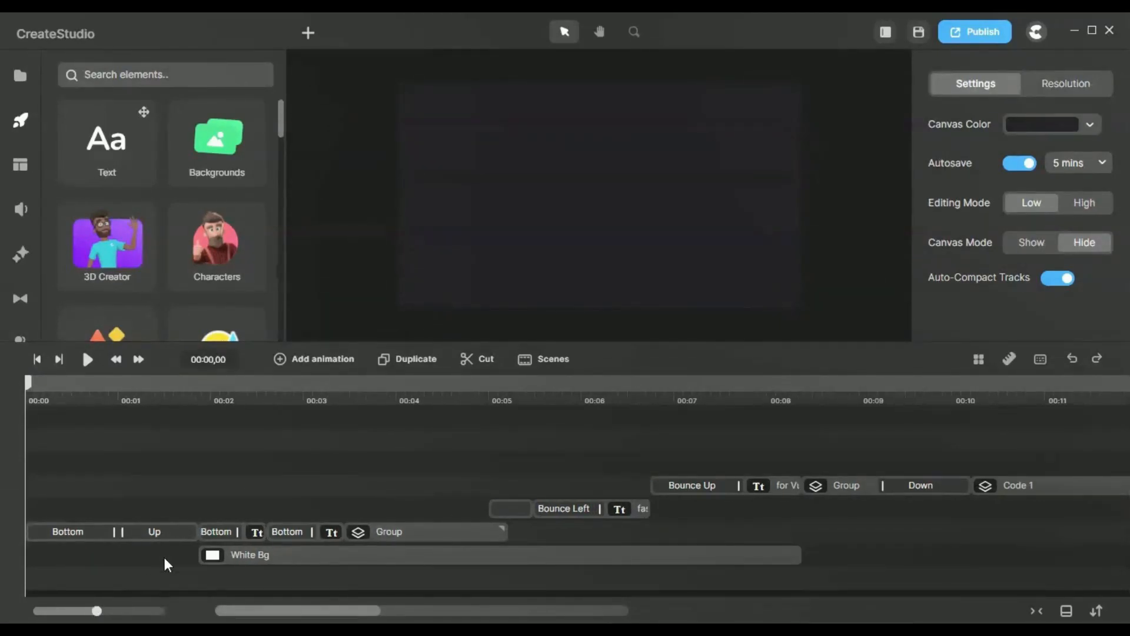
left_click_drag(28, 383, 155, 395)
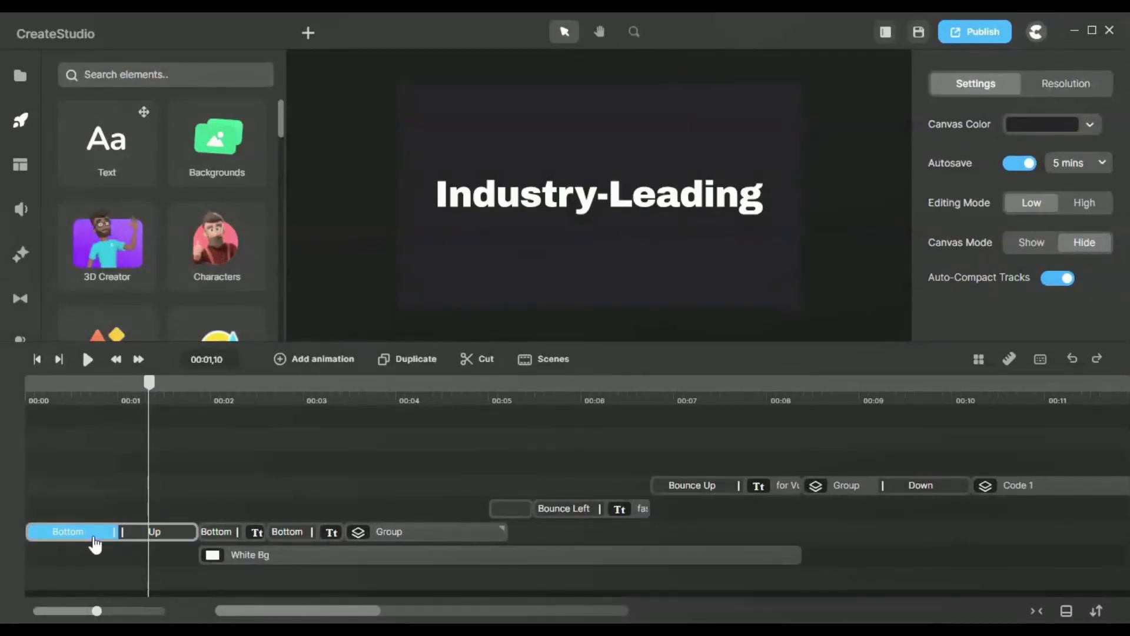
Step: Examine the entrance motion of the "Industry-Leading" text and the preset settings of its Bottom position animation
left_click(564, 196)
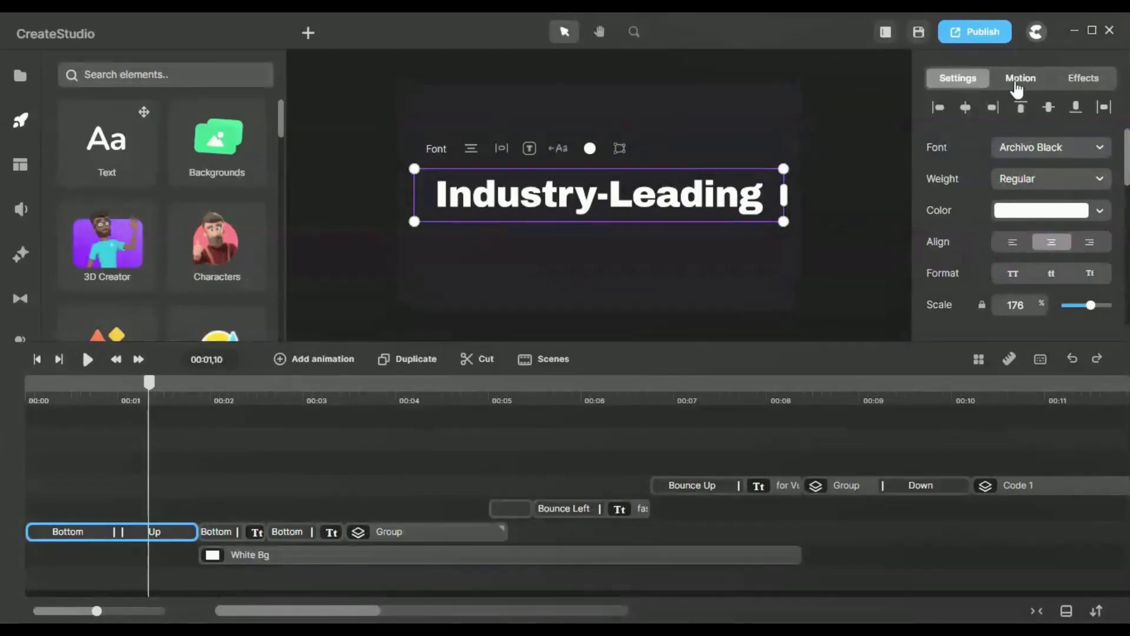
left_click(1016, 85)
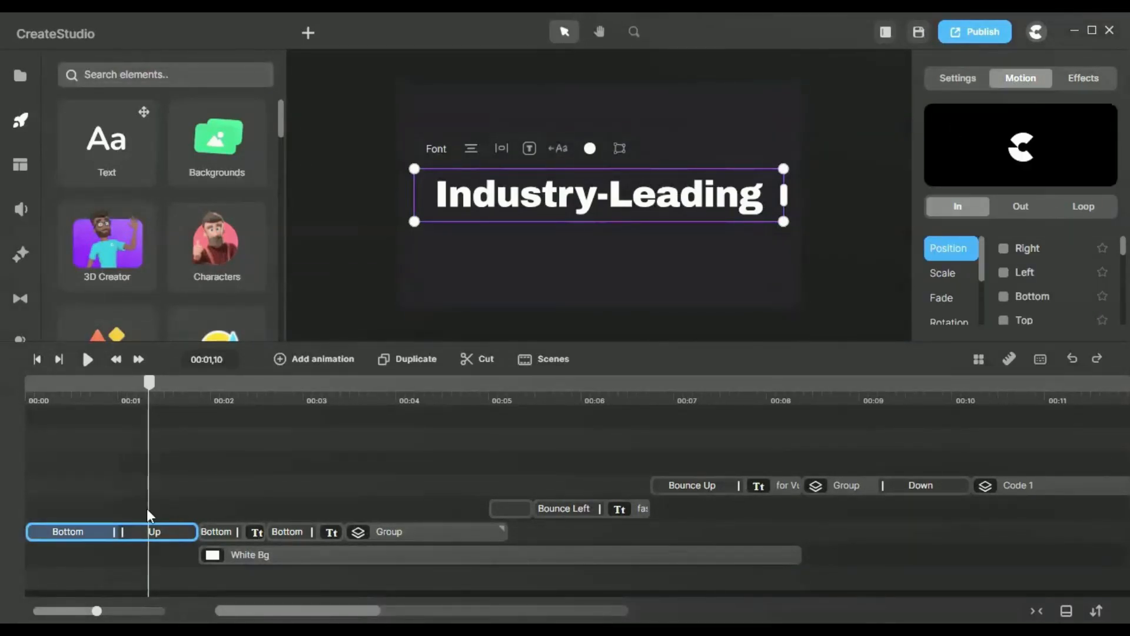
left_click_drag(149, 396, 104, 391)
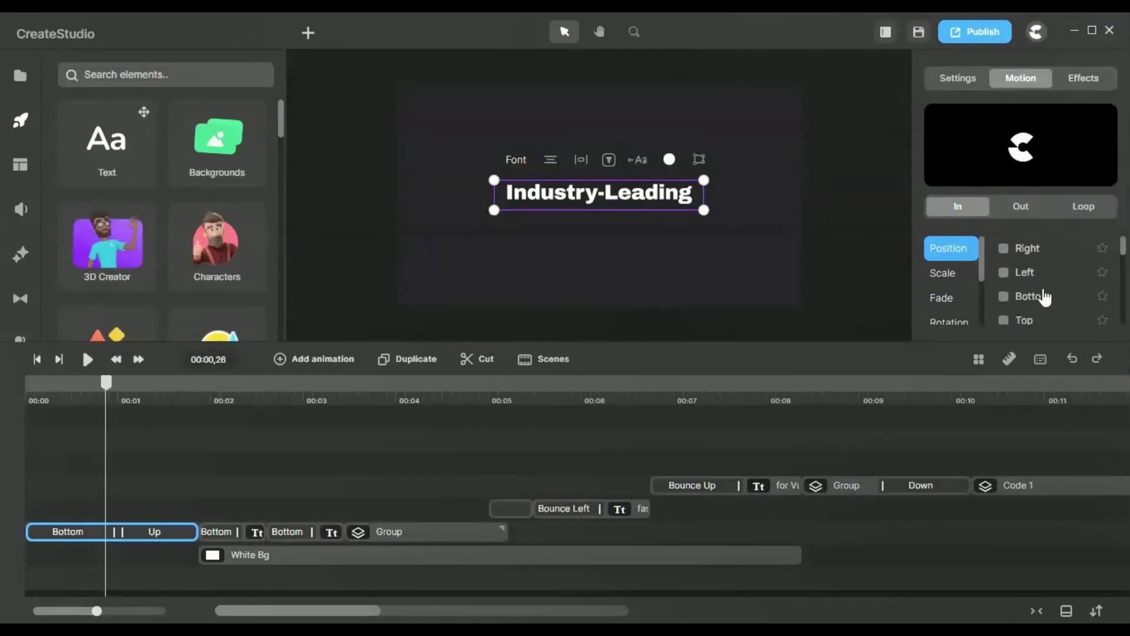
scroll(1050, 288, "down", 2)
scroll(1050, 289, "up", 2)
left_click(75, 537)
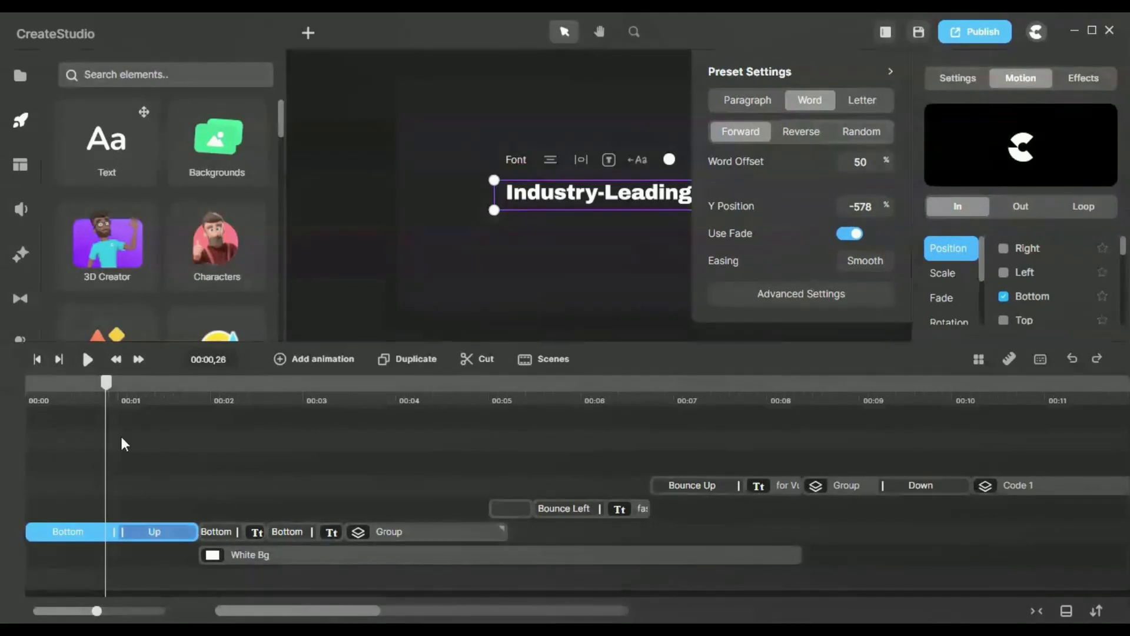
mouse_move(118, 384)
left_mouse_down()
mouse_move(5, 382)
mouse_move(121, 386)
left_mouse_up()
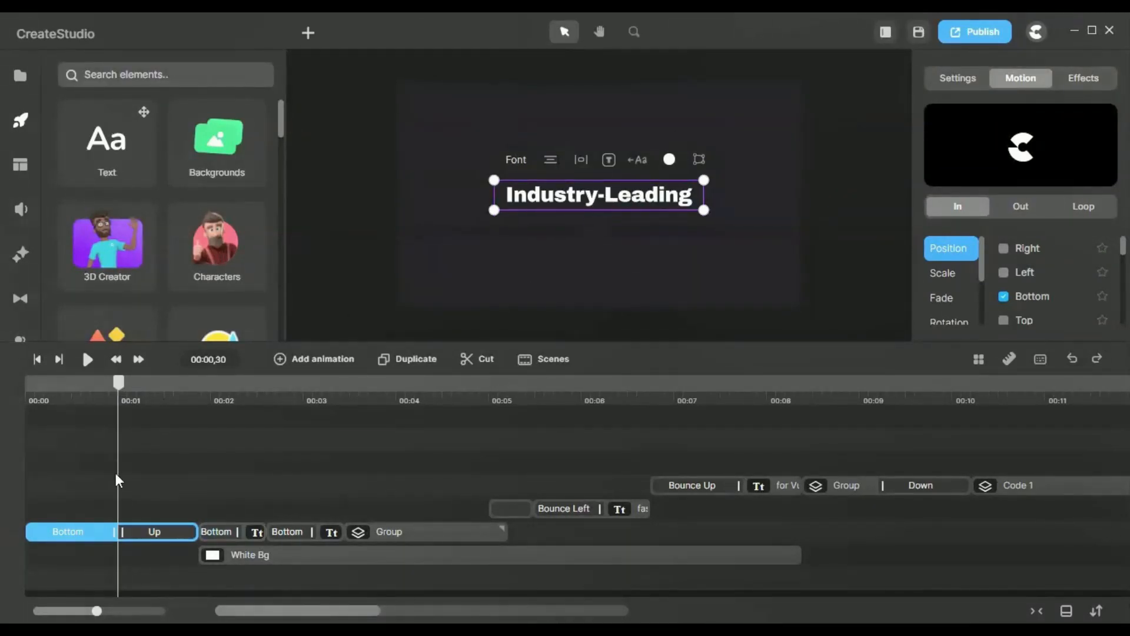
Step: Examine the exit motion of the "Industry-Leading" text and the preset settings of its Up scale animation
left_click_drag(114, 400, 161, 406)
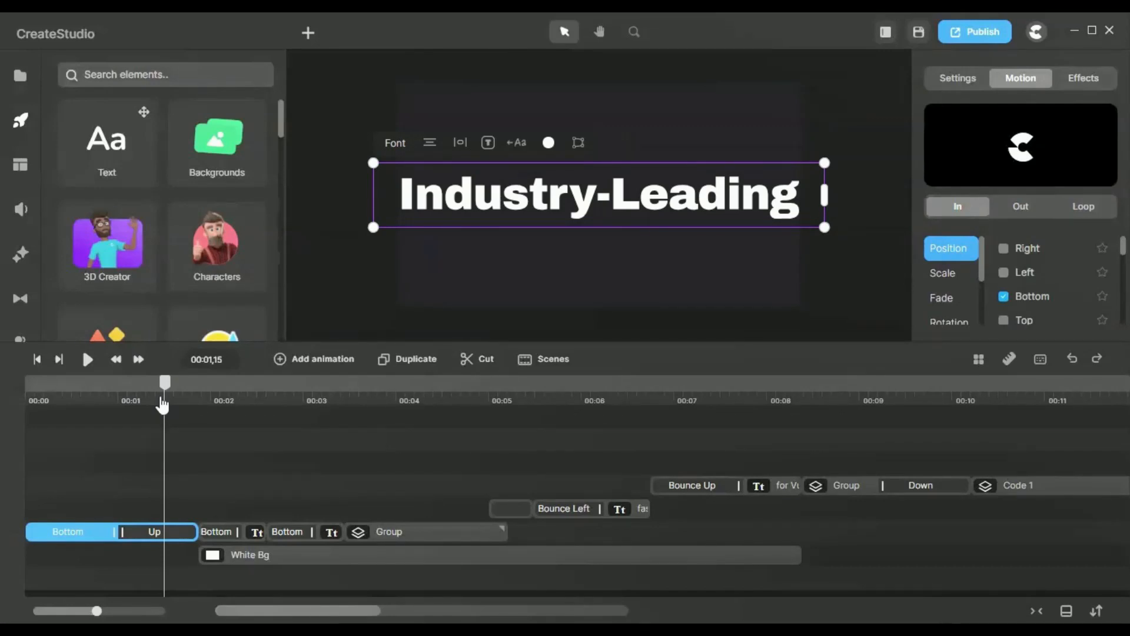
mouse_move(162, 405)
left_mouse_down()
mouse_move(193, 410)
mouse_move(143, 406)
left_mouse_up()
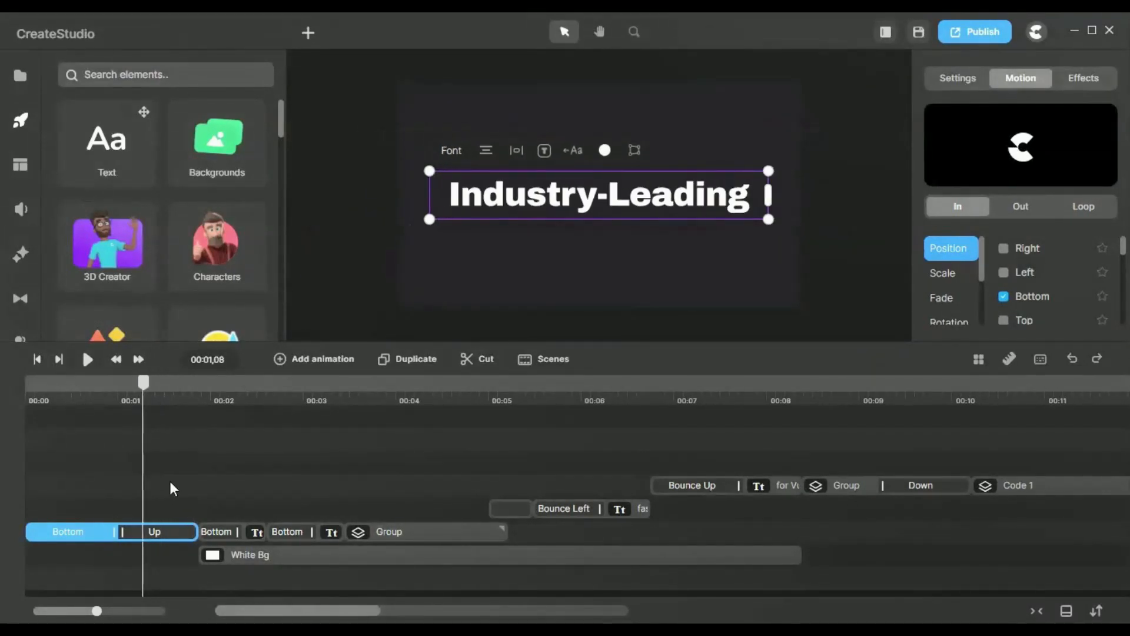
left_click(173, 536)
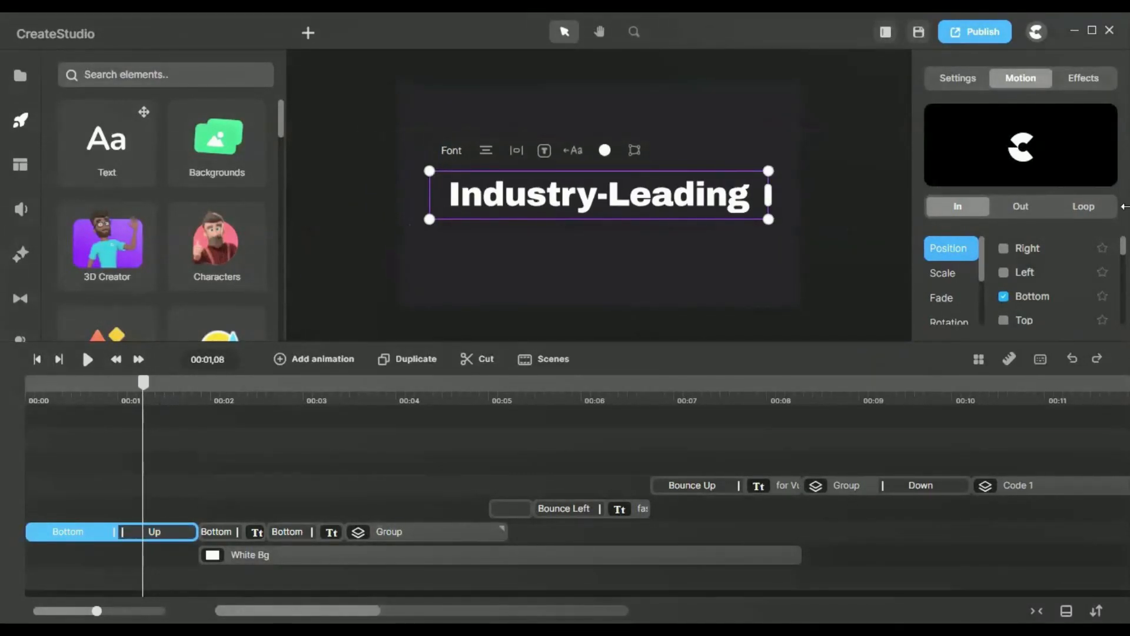
left_click(1026, 211)
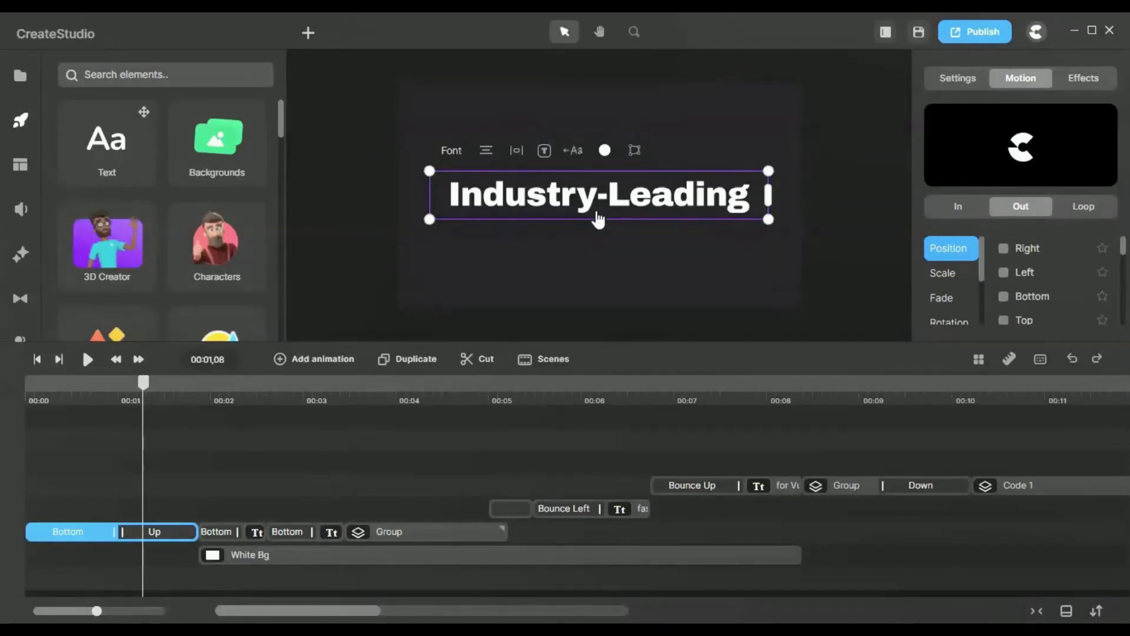
left_click(953, 283)
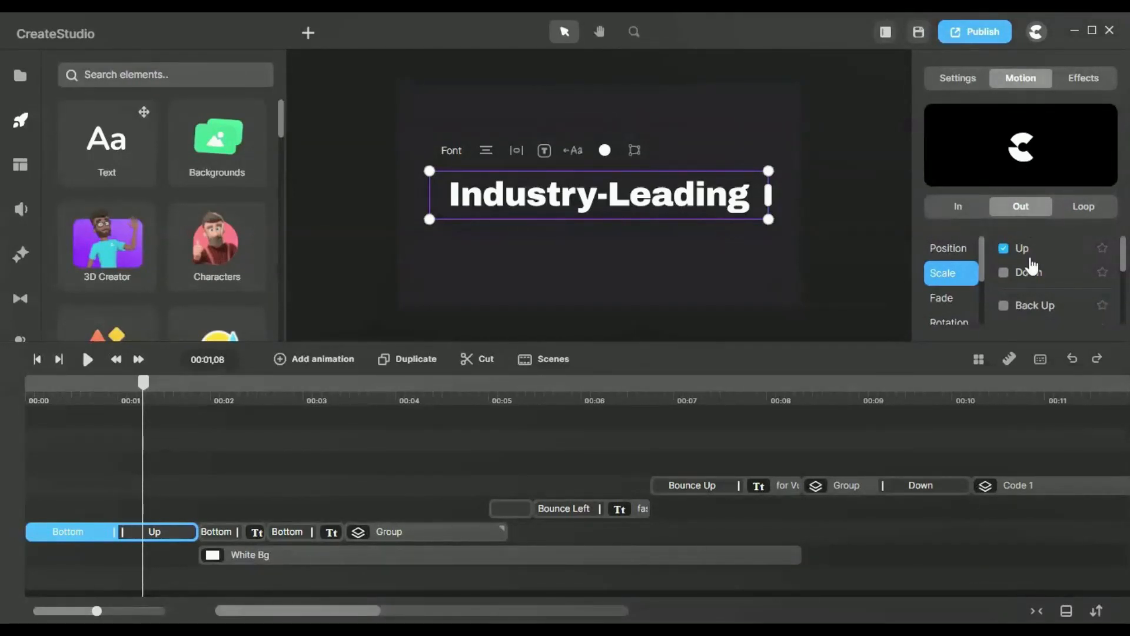
left_click(158, 541)
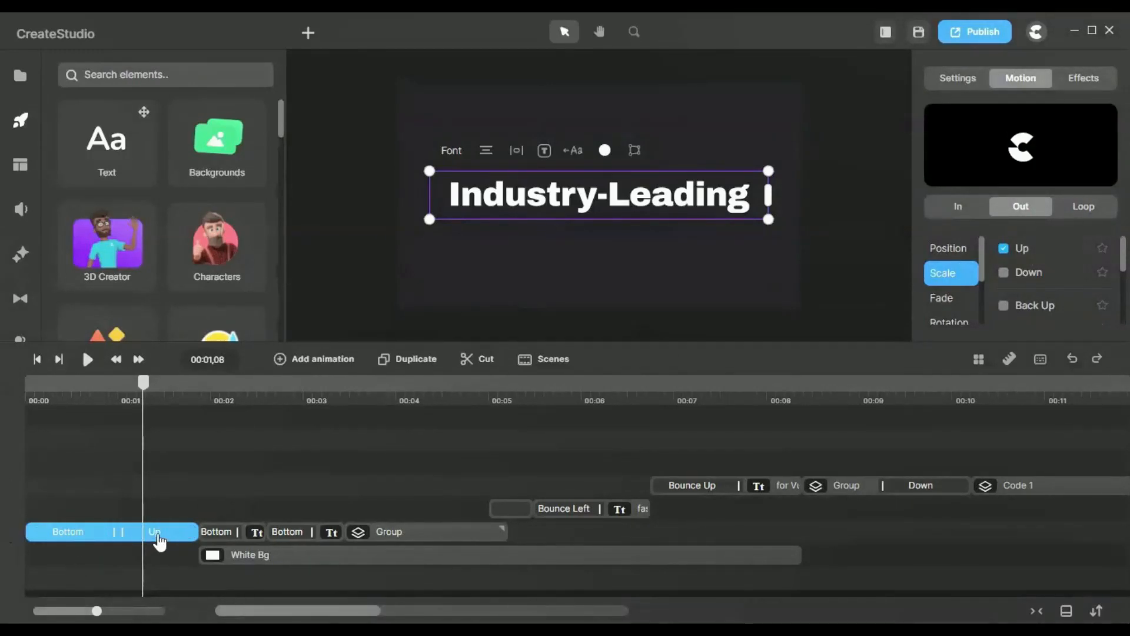
left_click(158, 540)
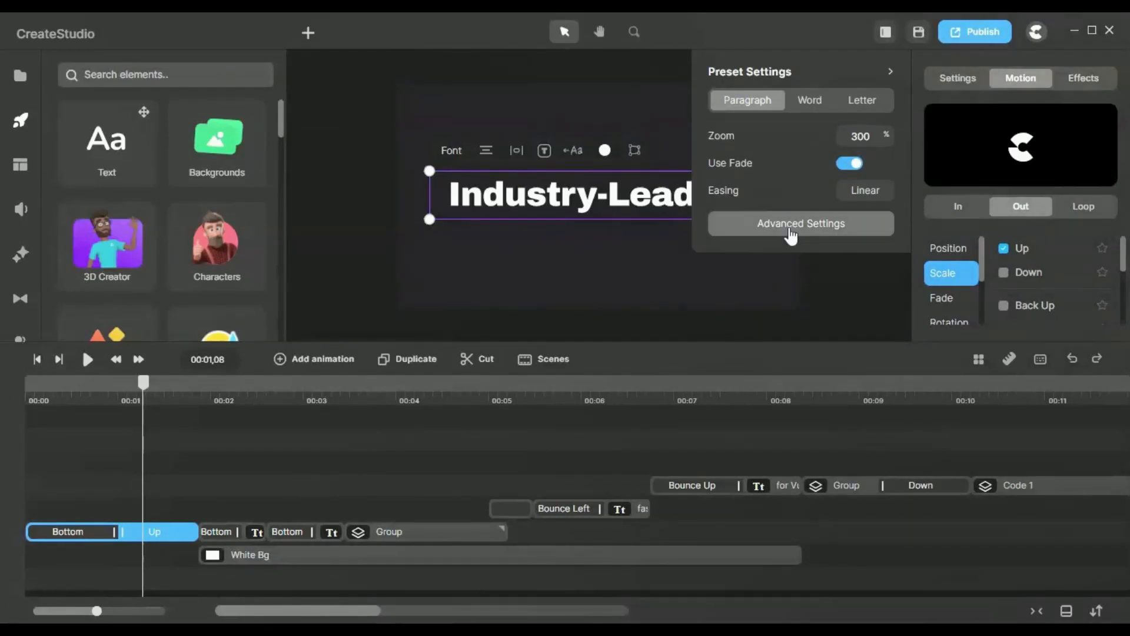
left_click(890, 73)
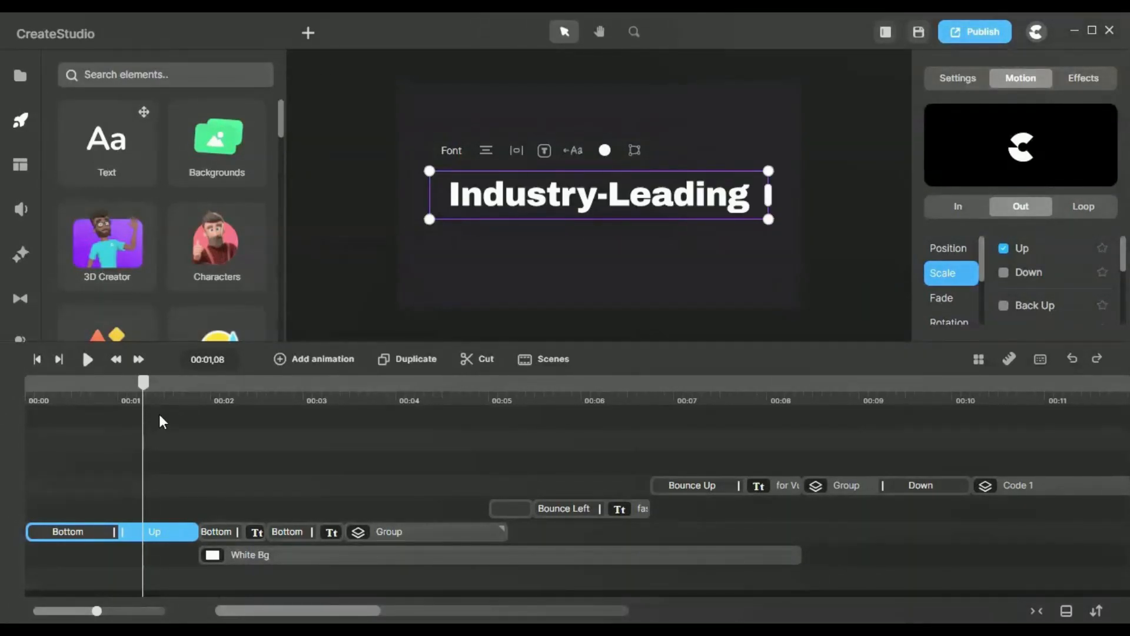
Step: Play the opening titles from the start of the video and pause while the word "development" is coming in
left_click_drag(145, 381, 25, 383)
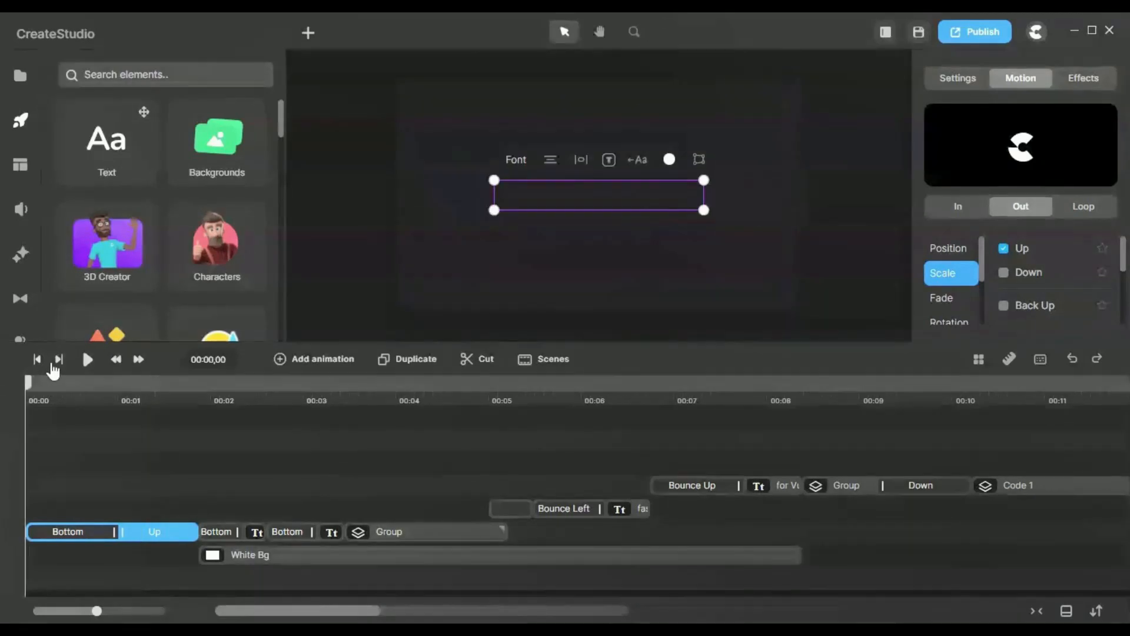
left_click(87, 360)
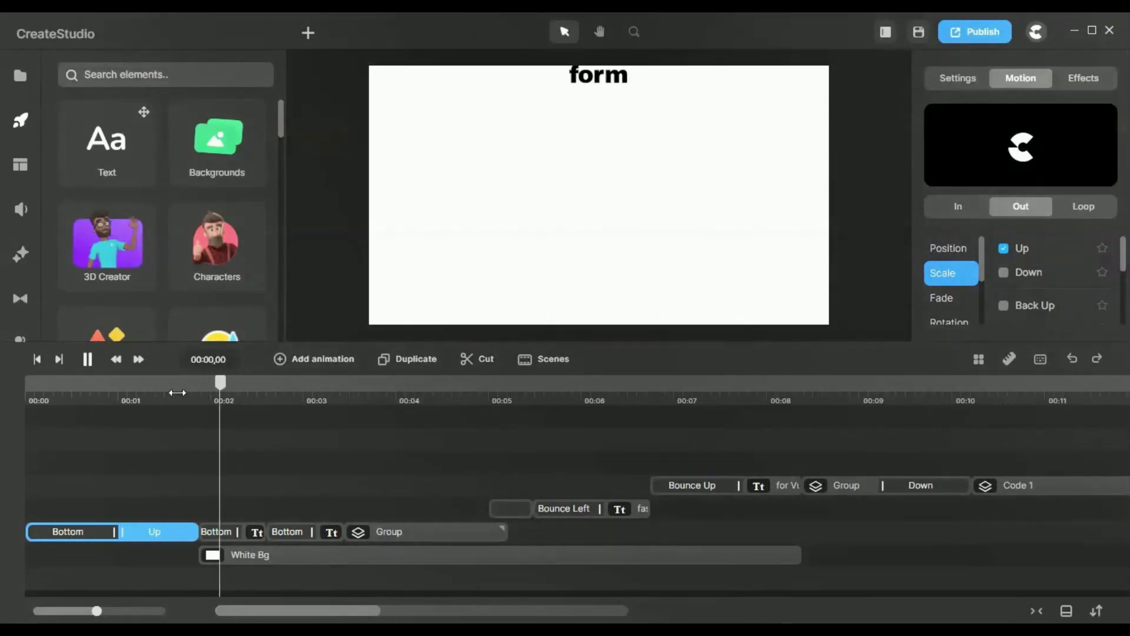
left_click(93, 364)
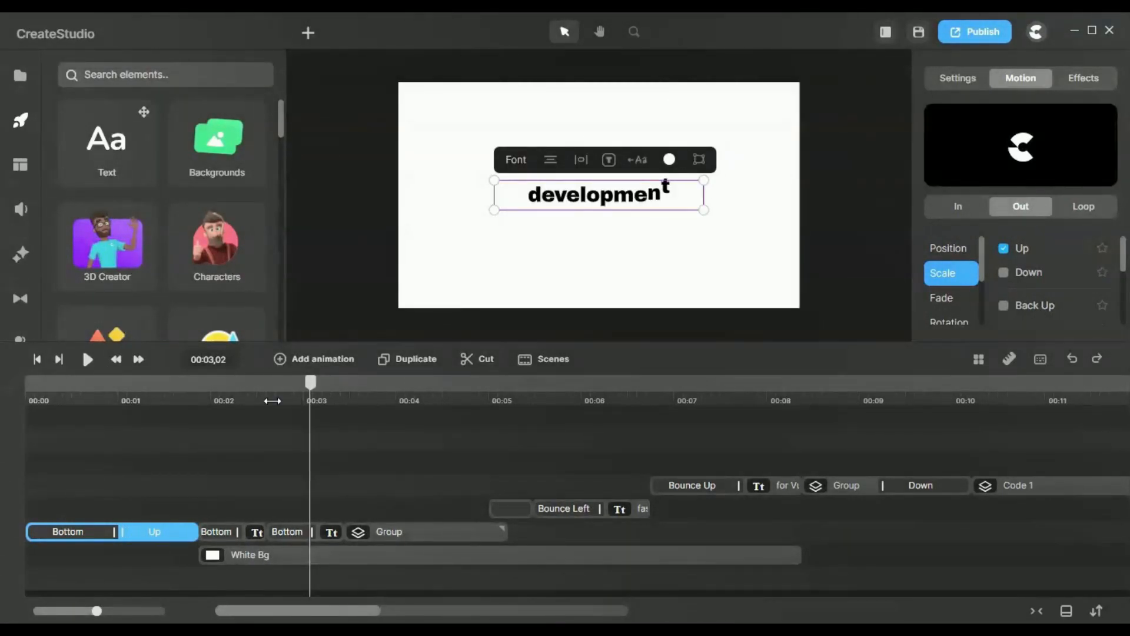
Step: Scrub through the transition from "Industry-Leading" to the "form" and "development" texts and inspect both text clips on the enlarged timeline
left_click_drag(242, 398, 215, 431)
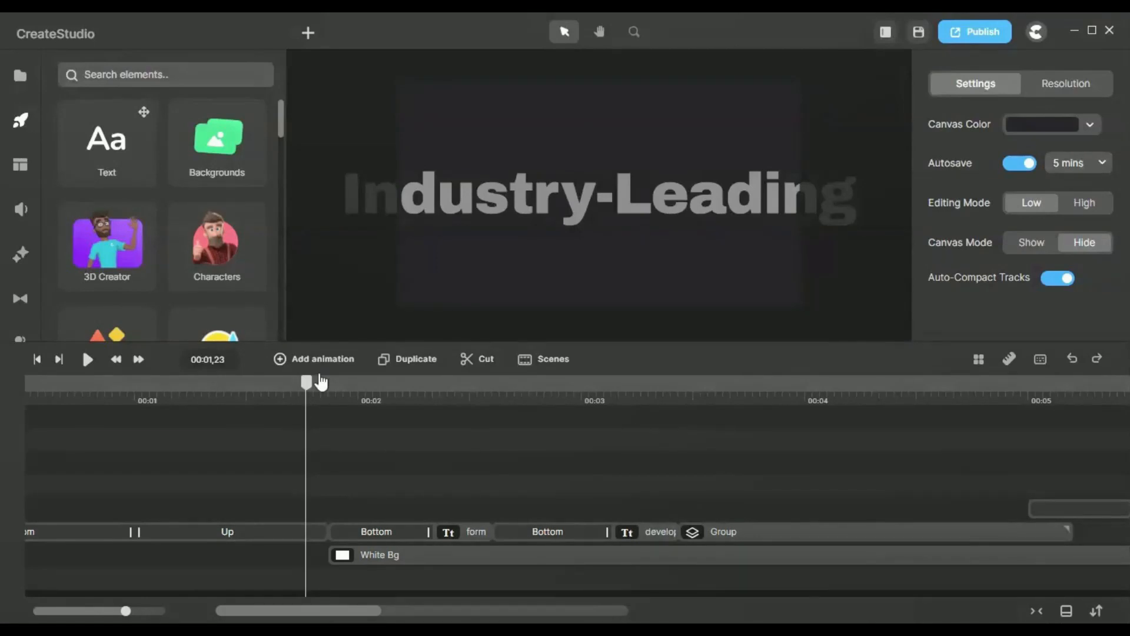
left_click_drag(312, 393, 597, 438)
left_click(485, 528)
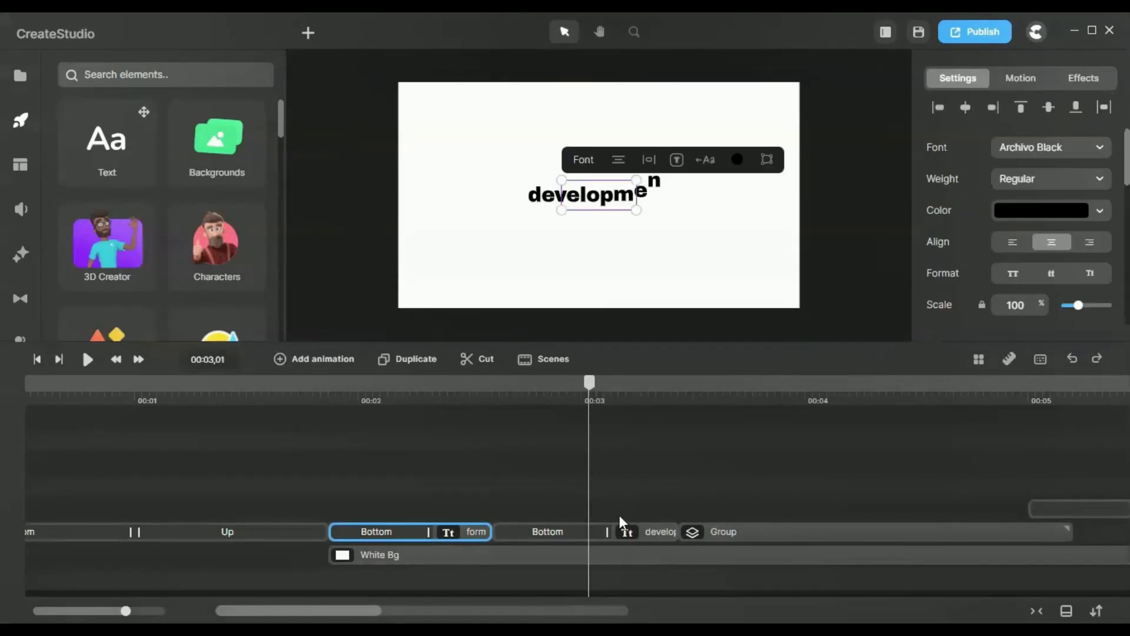
left_click(666, 534)
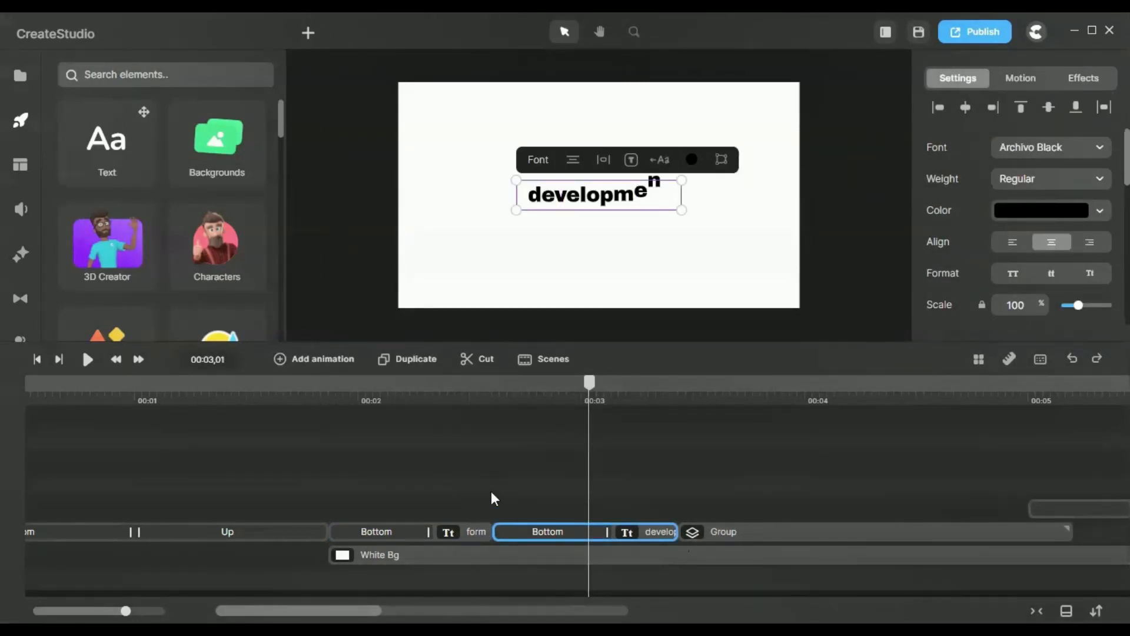
left_click_drag(331, 395, 455, 405)
left_click(460, 532)
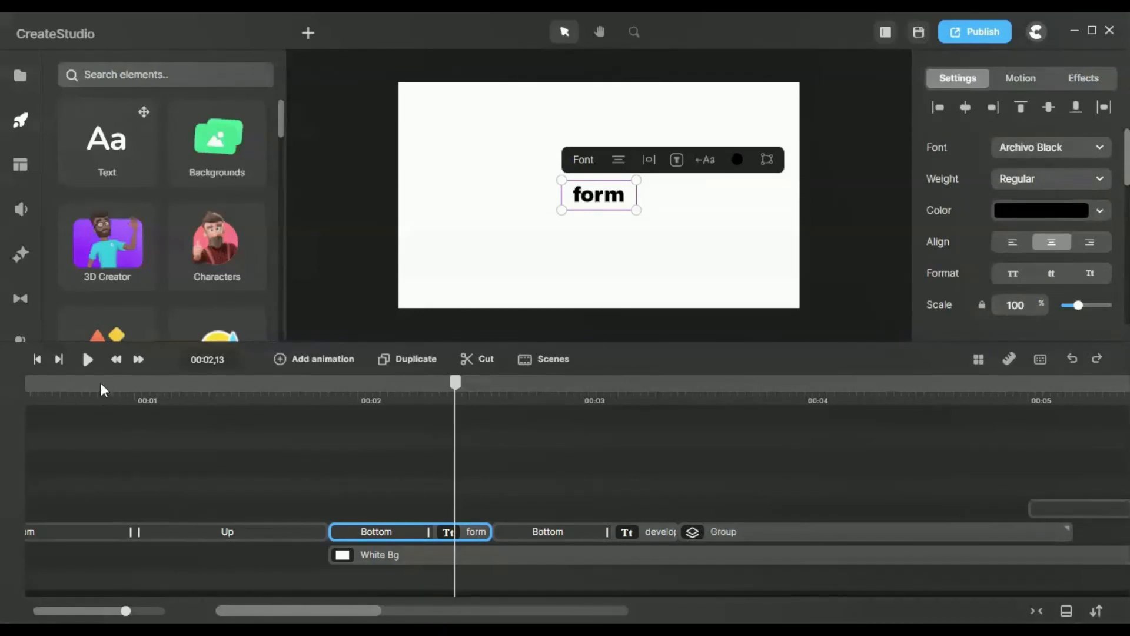
Step: Go back to the "Industry-Leading" title and review the preset settings of its Bottom entrance animation
left_click(92, 402)
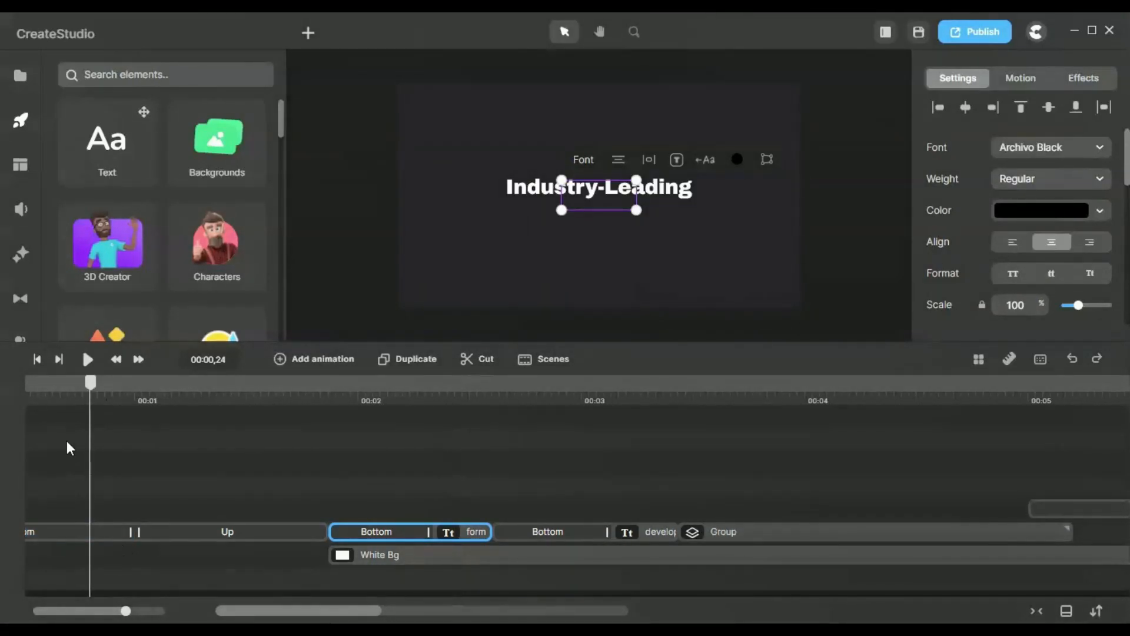
left_click_drag(126, 612, 94, 611)
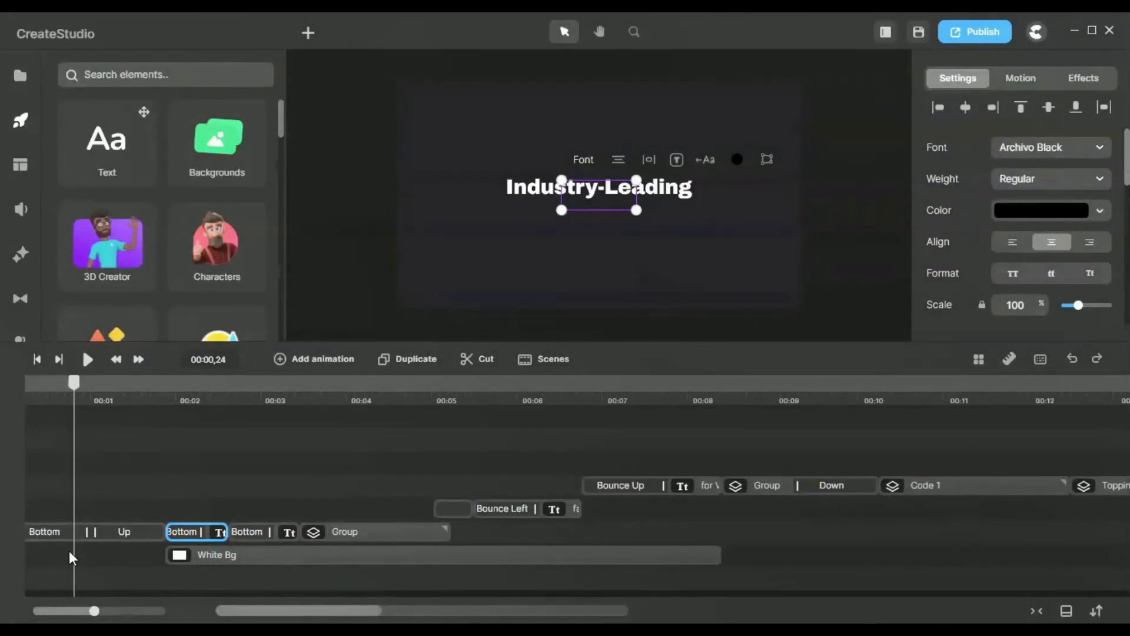
left_click(43, 536)
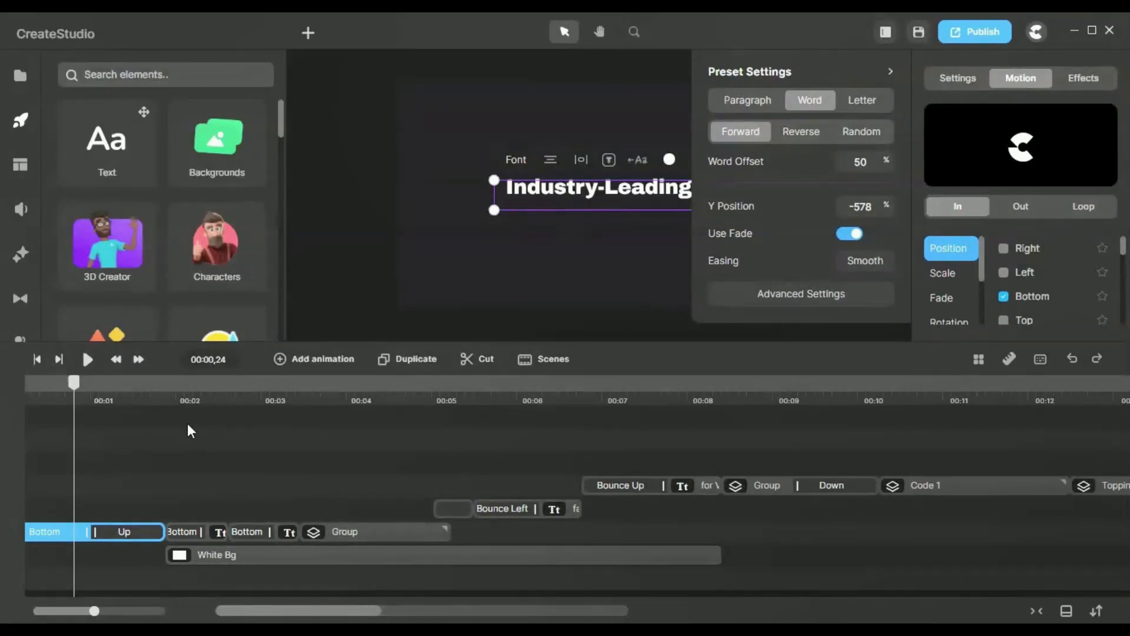
Step: Compare the Bottom entrance animations of the "form" and "development" texts by selecting each clip and scrubbing through it at close timeline zoom
left_click(197, 395)
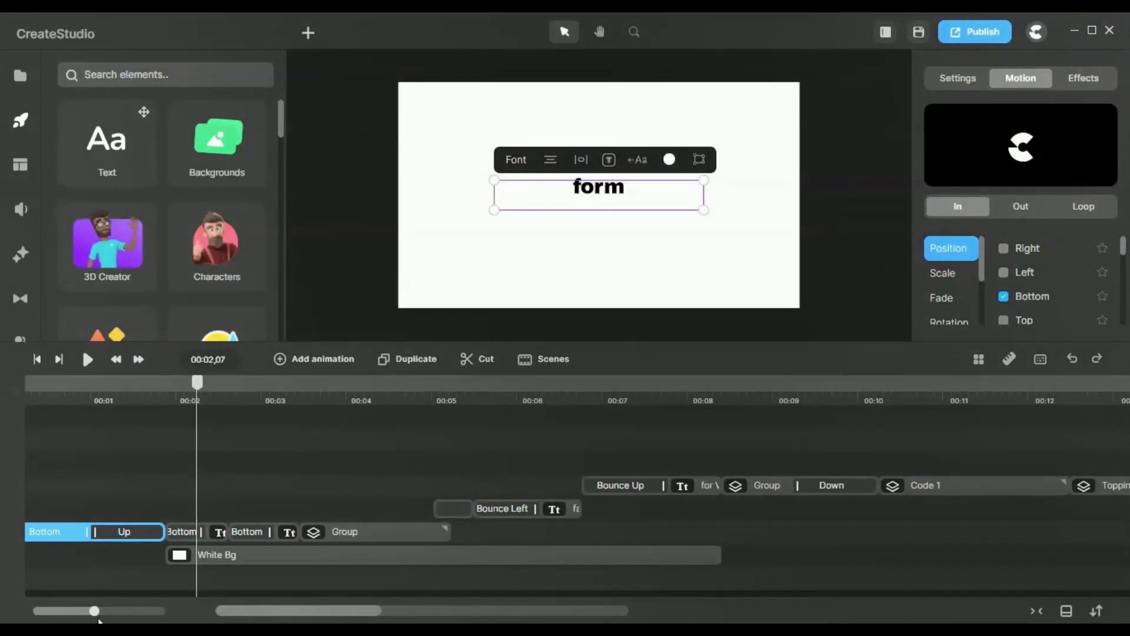
left_click_drag(117, 613, 147, 611)
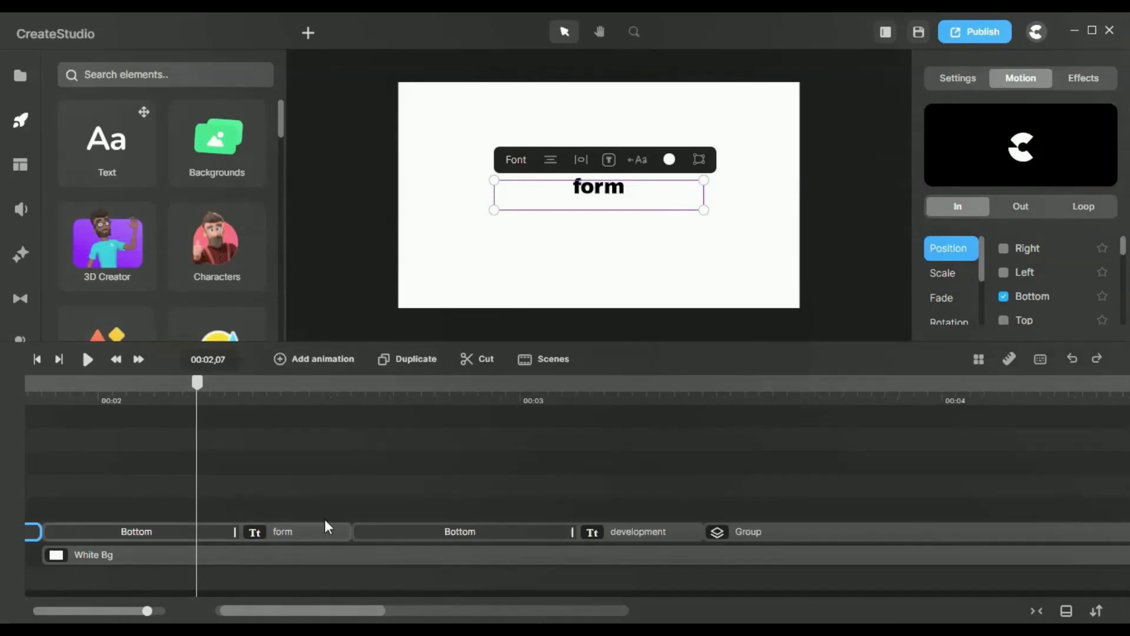
left_click(242, 538)
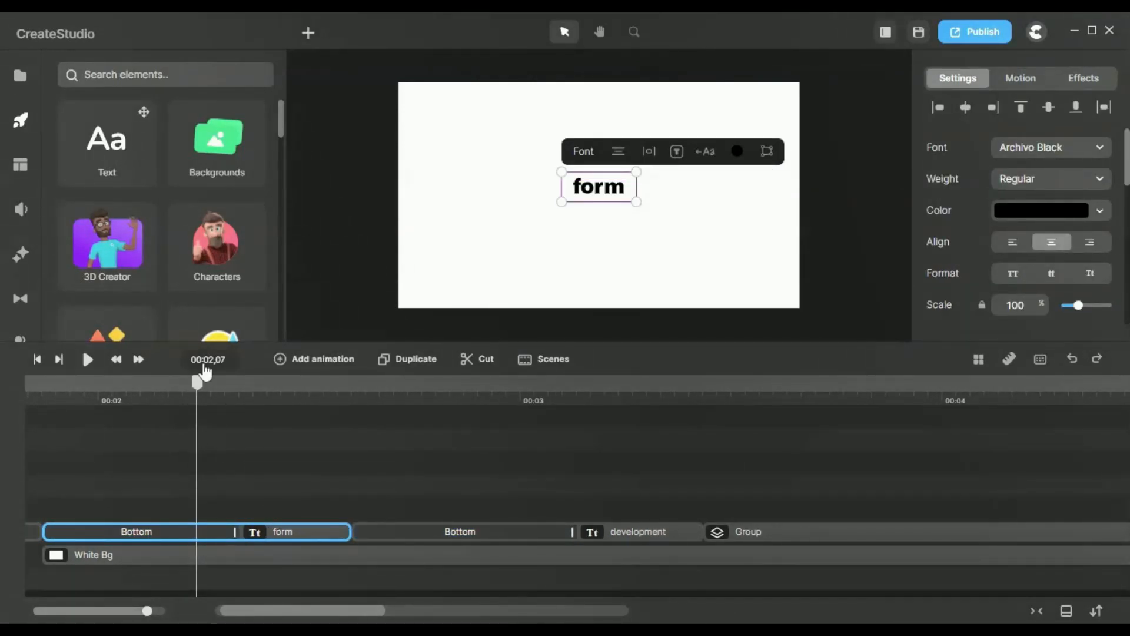
left_click_drag(207, 392, 244, 407)
left_click(391, 531)
left_click_drag(397, 392, 578, 405)
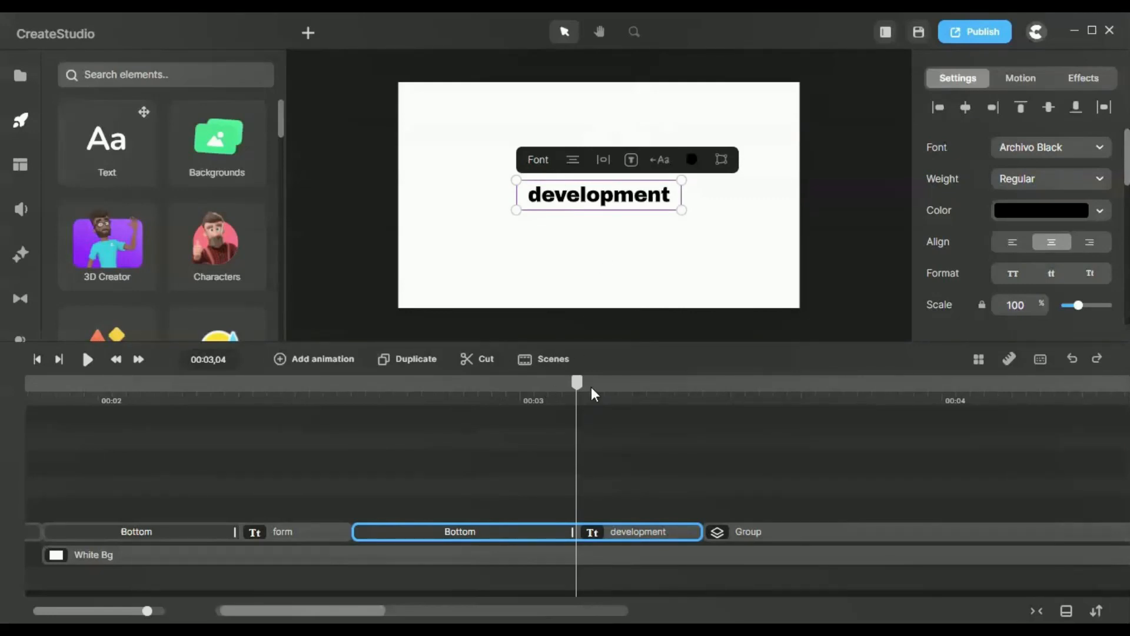
left_click_drag(224, 395, 283, 444)
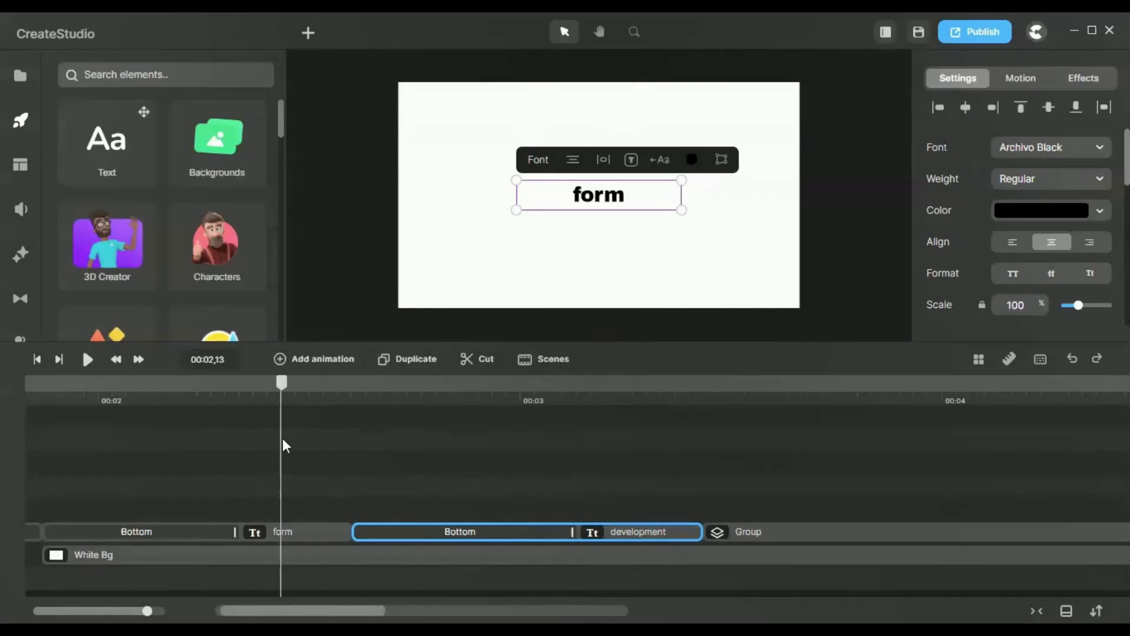
left_click(285, 539)
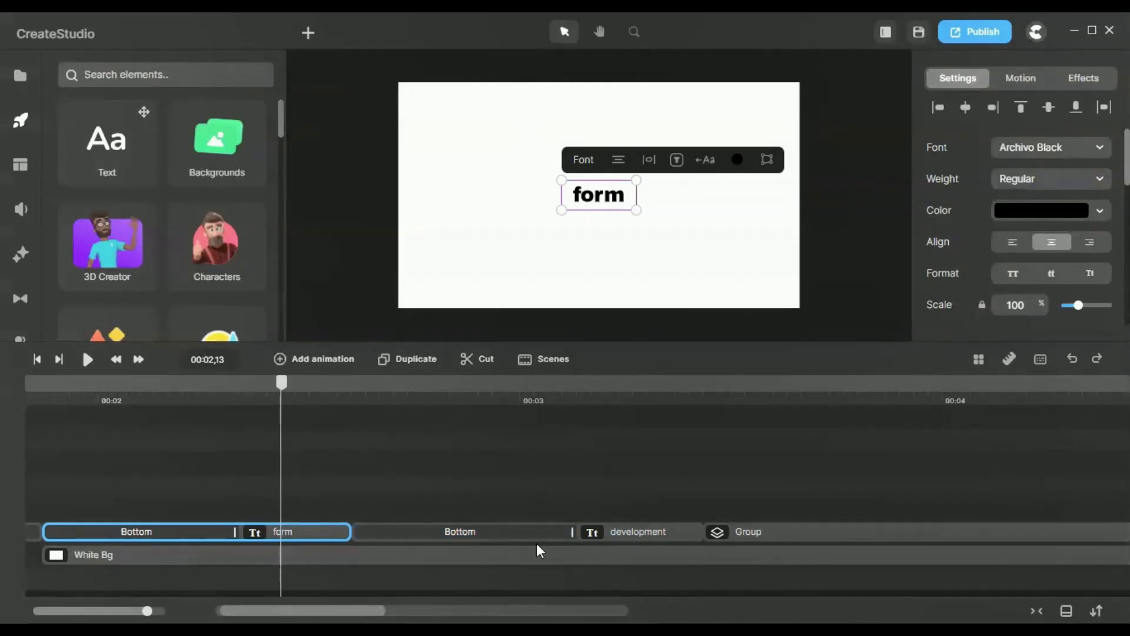
left_click(494, 403)
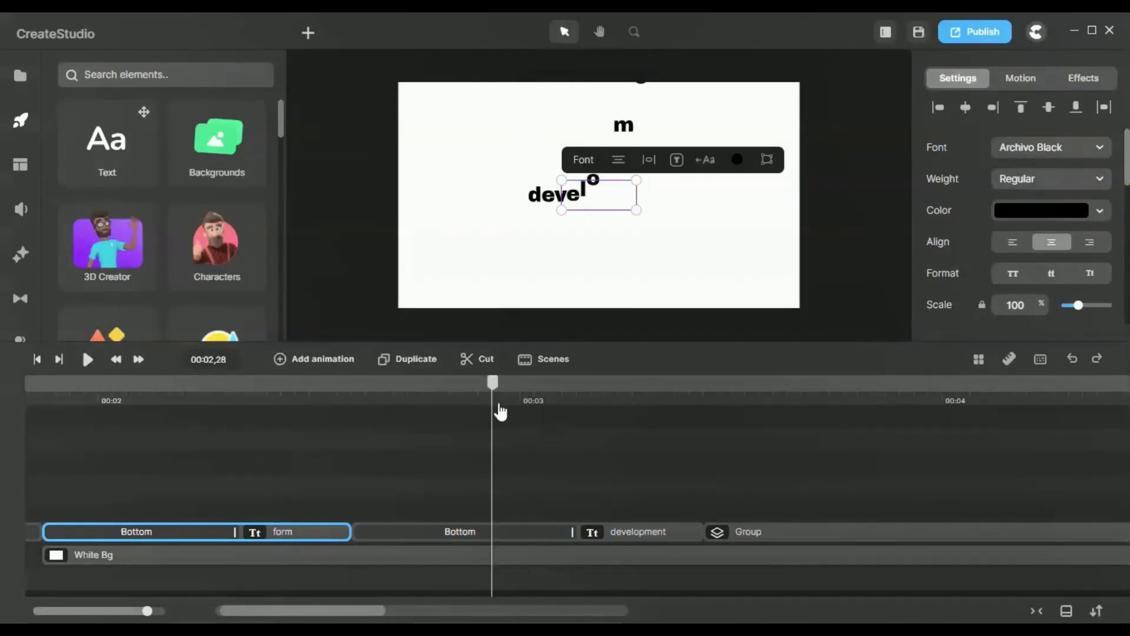
Step: Select the "form" and "development" clips in turn and examine the preset settings of the "development" text's Bottom entrance
left_click(512, 532)
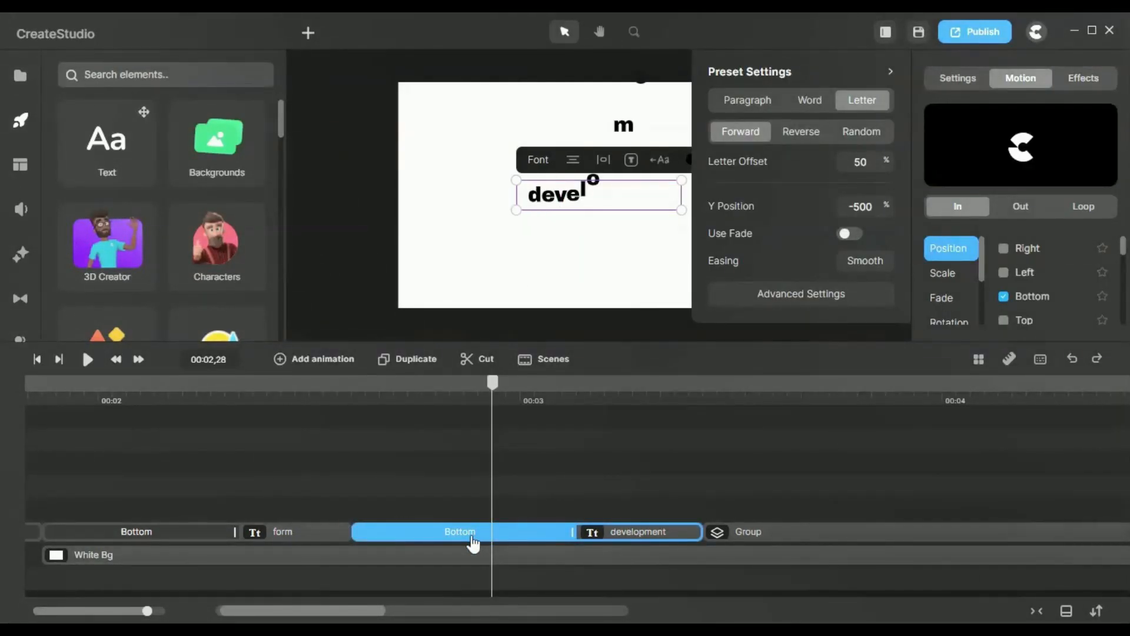
left_click(328, 530)
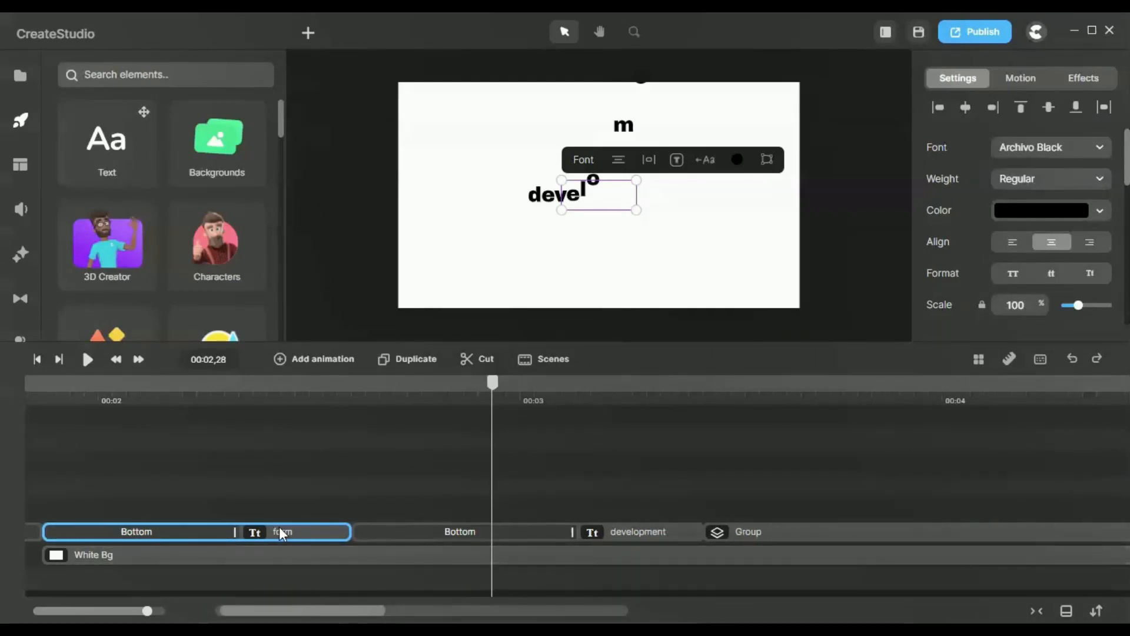
left_click(630, 530)
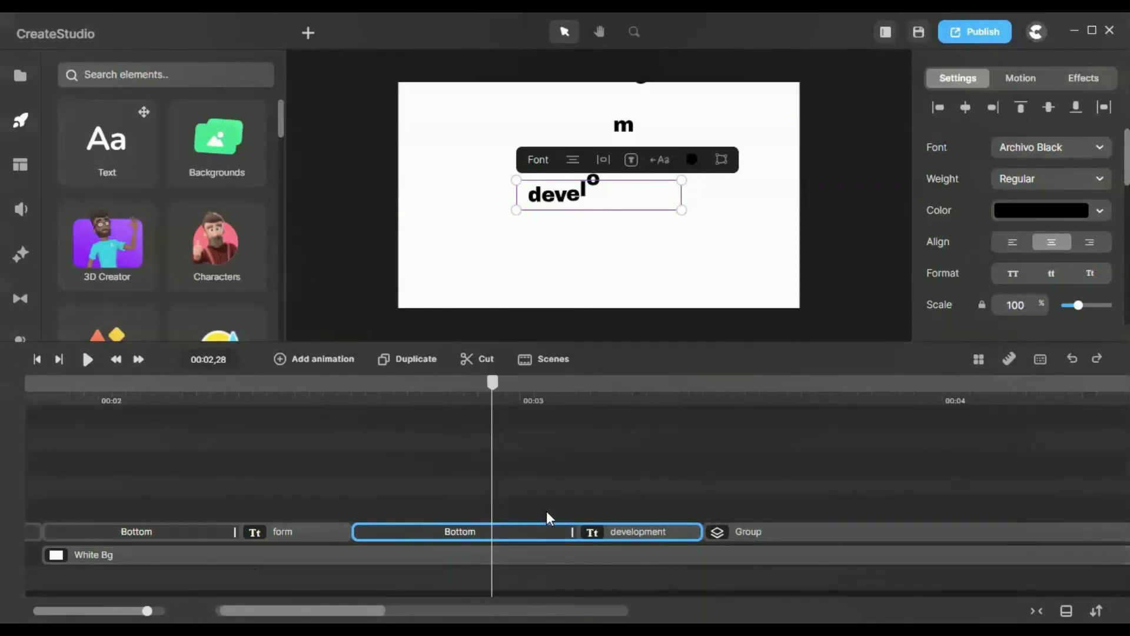
left_click(486, 534)
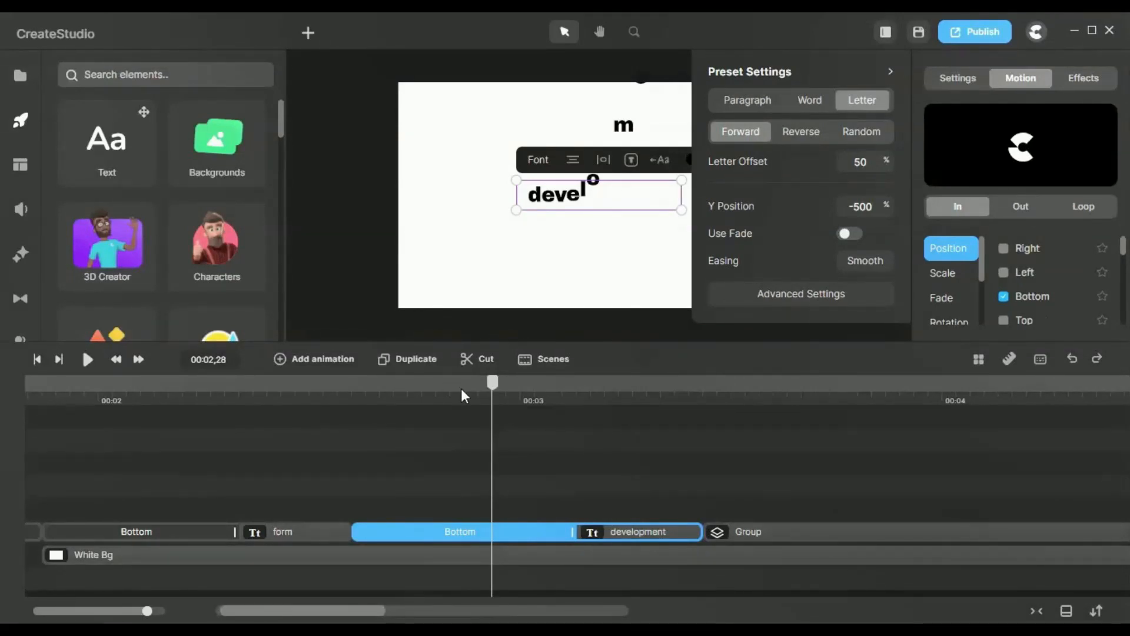
left_click_drag(494, 391, 500, 433)
left_click(520, 534)
left_click(1028, 299)
left_click(1028, 298)
left_click(890, 73)
Step: Scrub through the "development" text from 00:02,18 to 00:03,11 and check its Bottom preset settings again
left_click(355, 383)
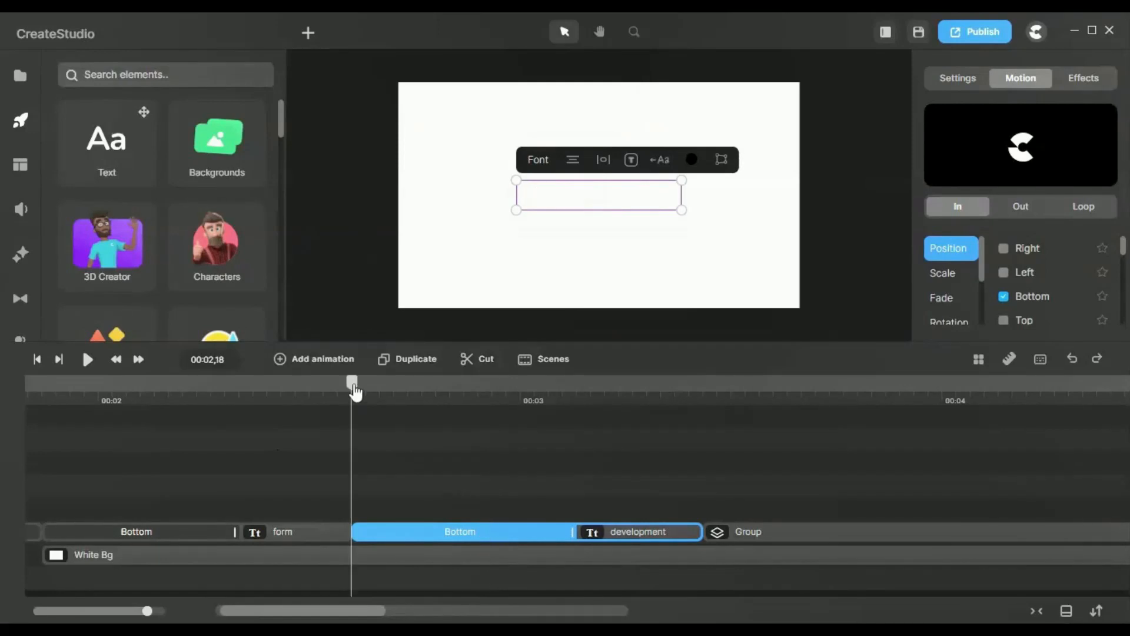
left_click_drag(353, 384, 674, 382)
left_click(1037, 301)
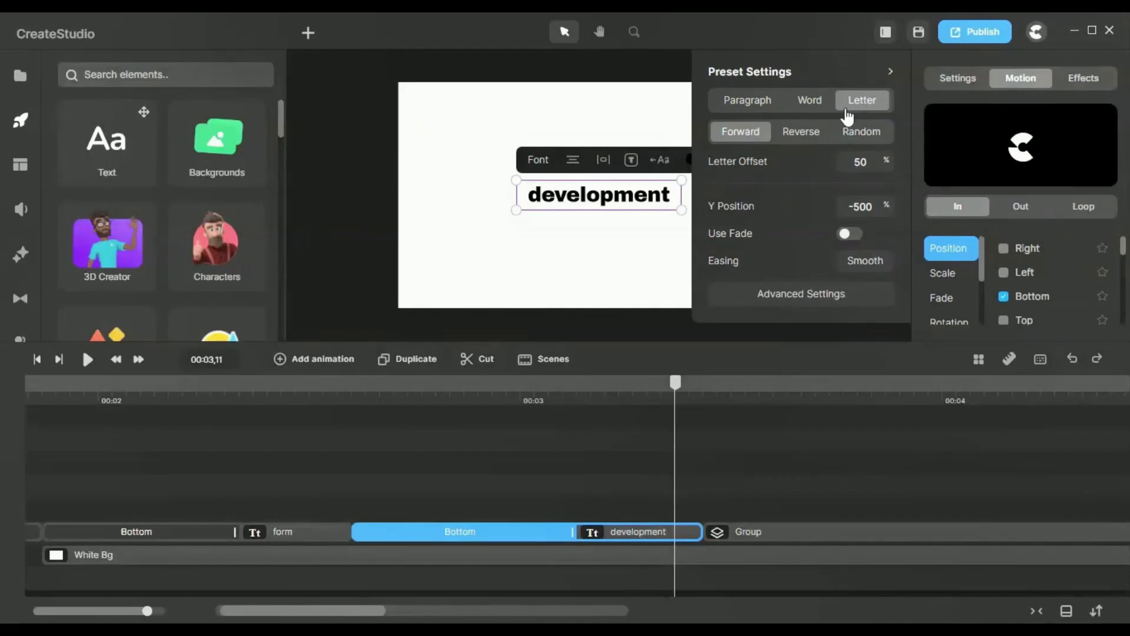
left_click(892, 76)
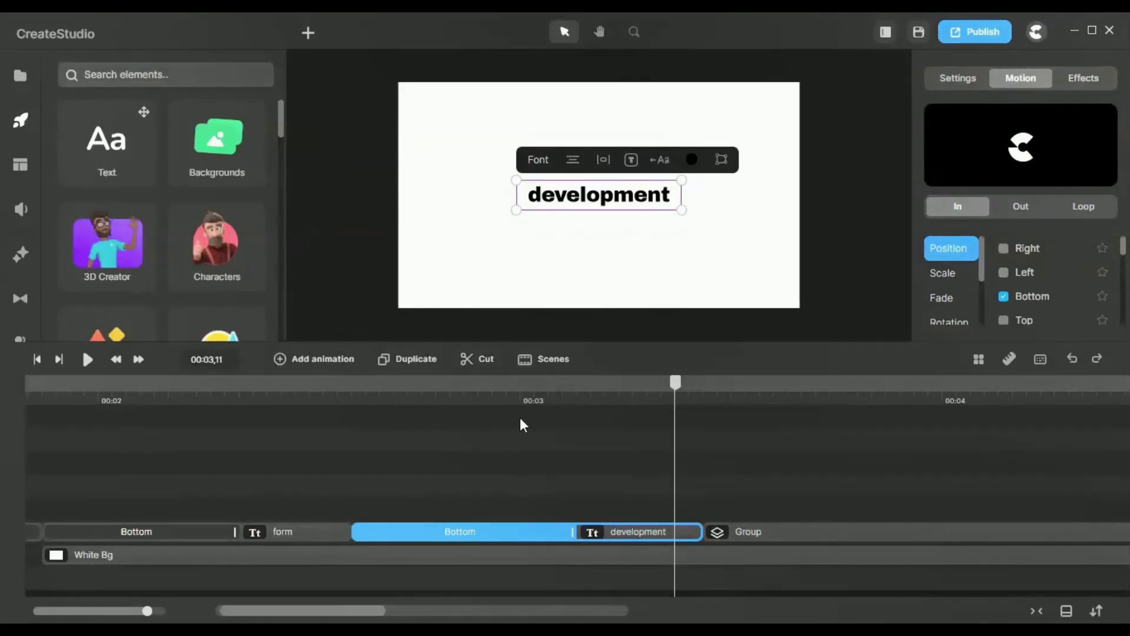
Step: Scrub the main timeline to the "10 x" counter at 00:04,21 and open its group
scroll(521, 418, "right", 5)
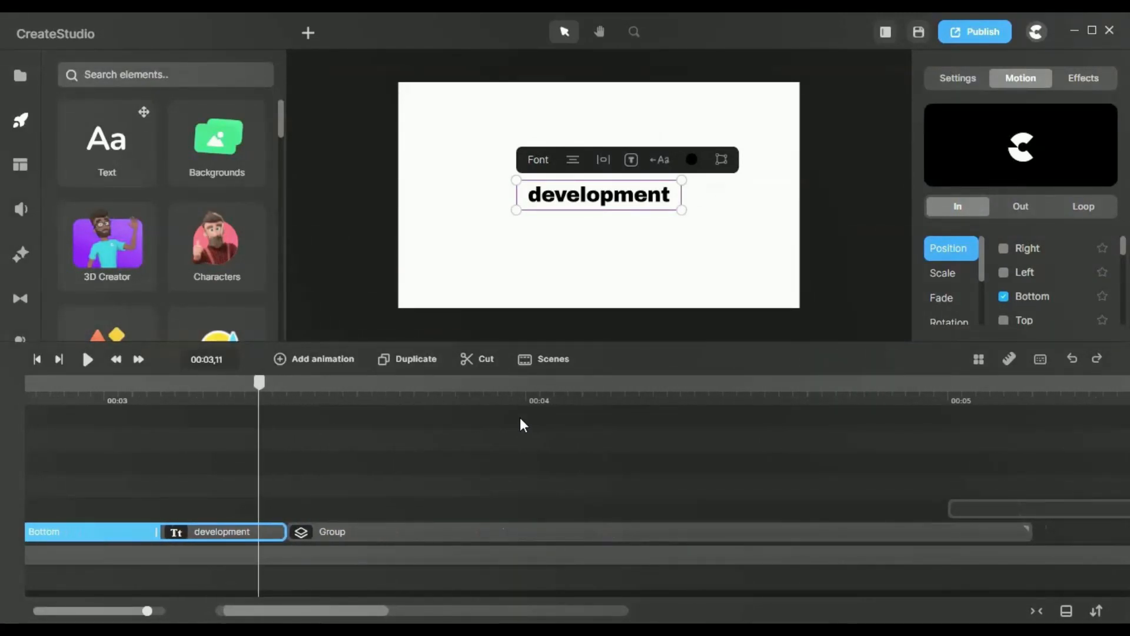
left_click_drag(259, 395, 822, 447)
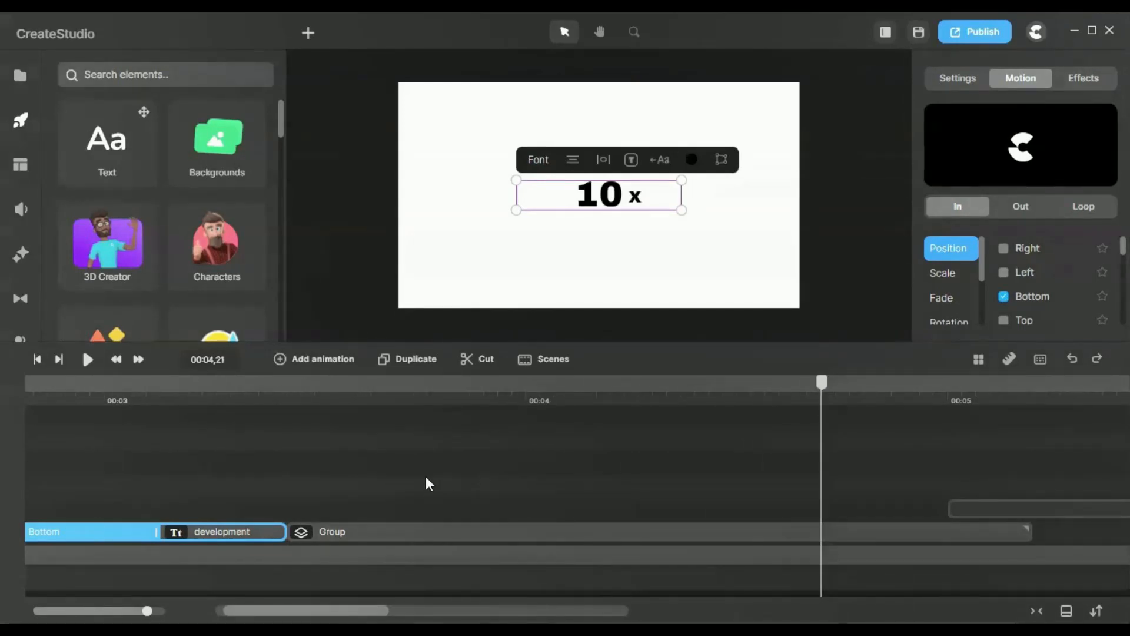
left_click(383, 529)
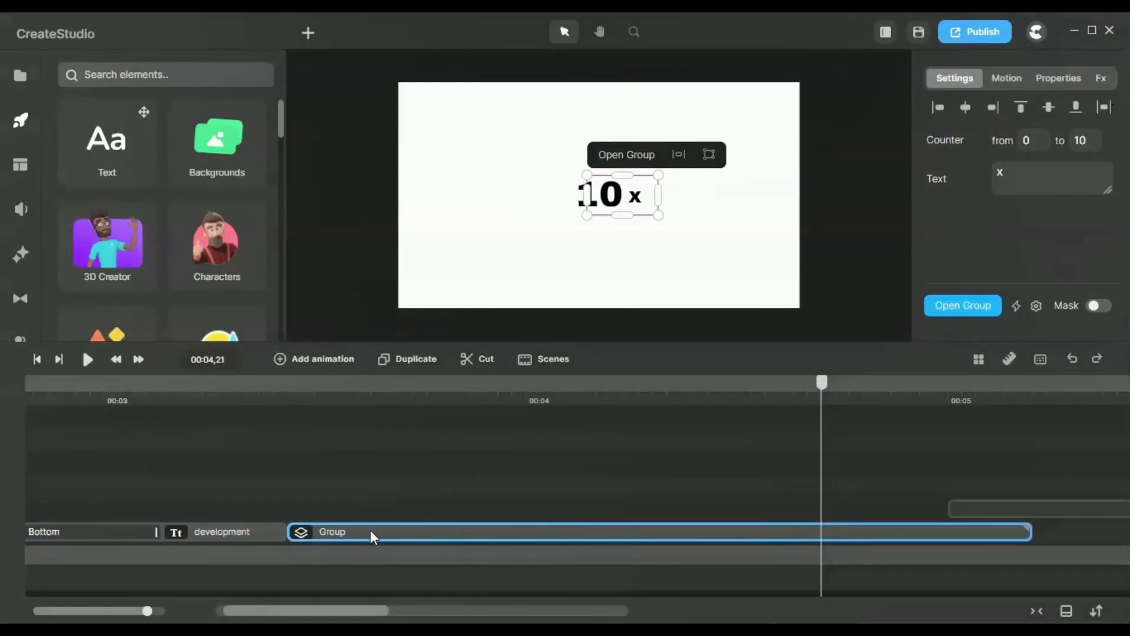
left_click(625, 156)
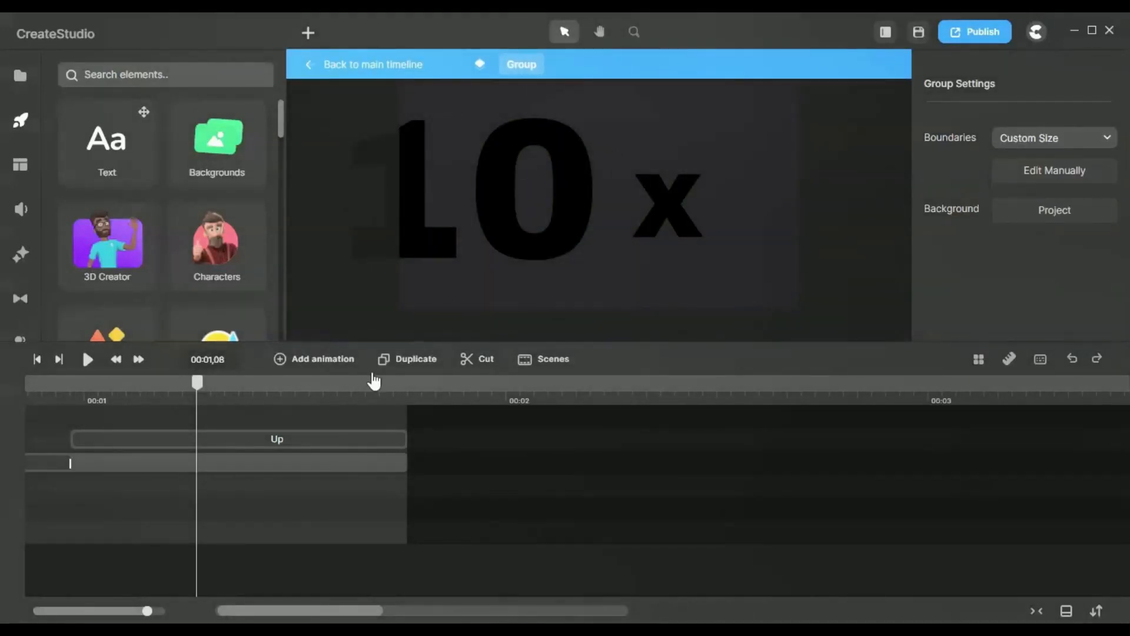
Step: Select the counter clip in the group and locate the Number Counter element in the elements library
left_click(493, 470)
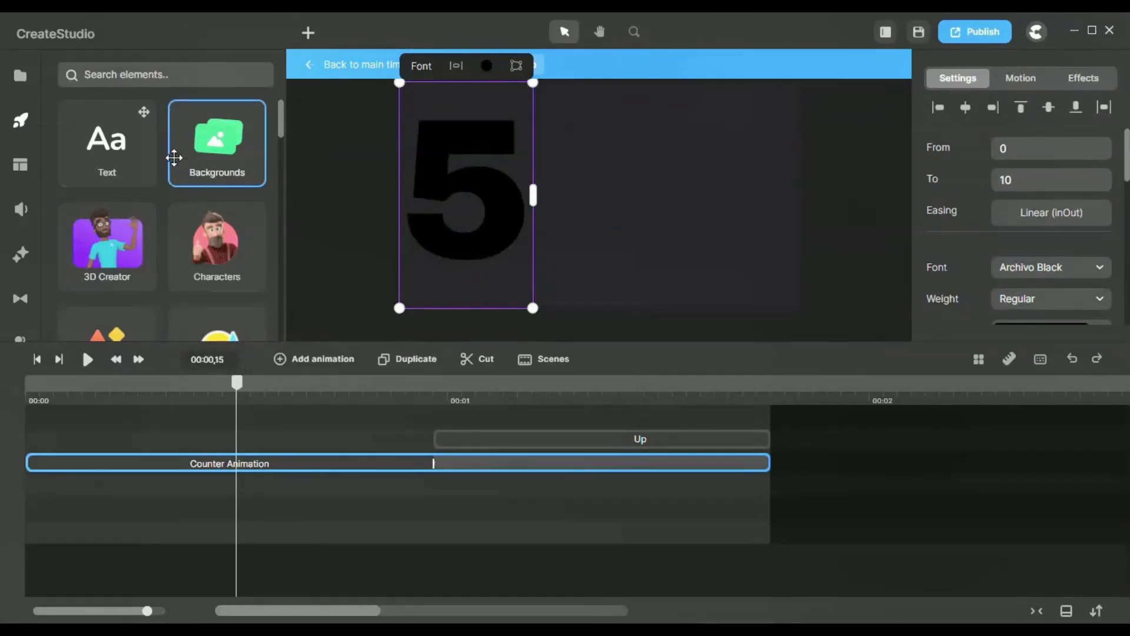
scroll(163, 164, "down", 4)
scroll(163, 165, "down", 3)
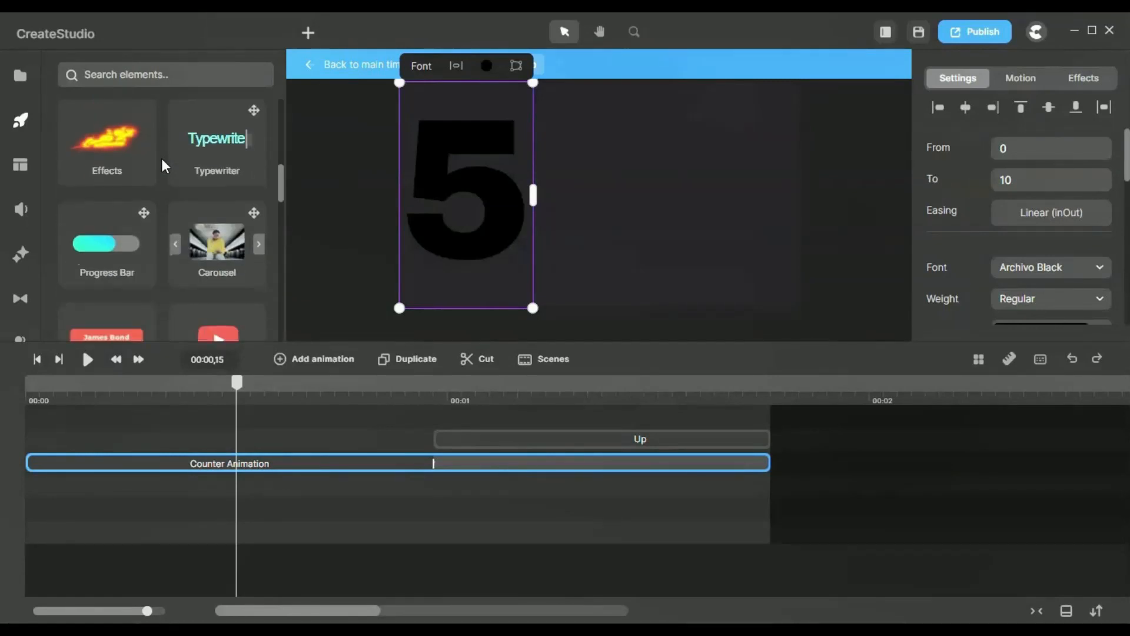
scroll(159, 207, "down", 5)
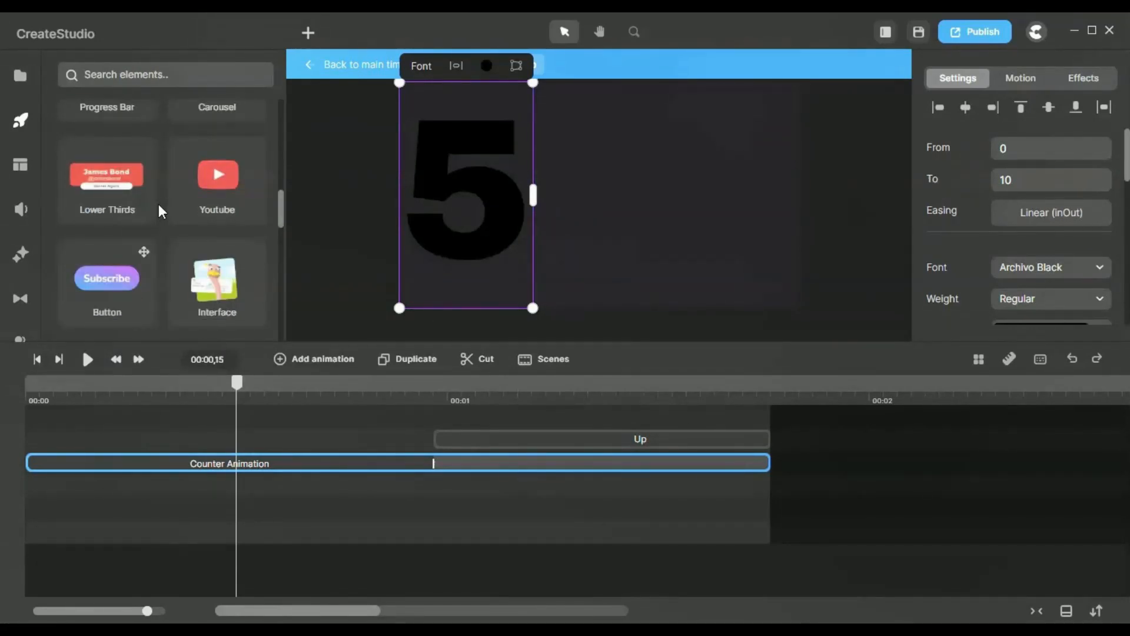
scroll(160, 210, "down", 1)
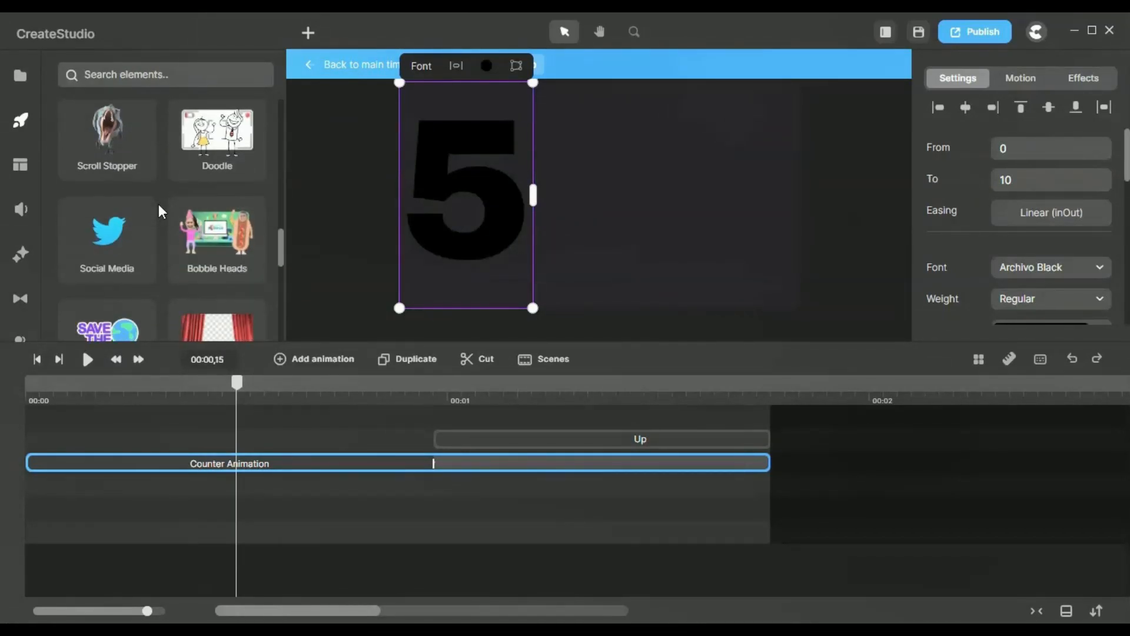
scroll(157, 210, "down", 3)
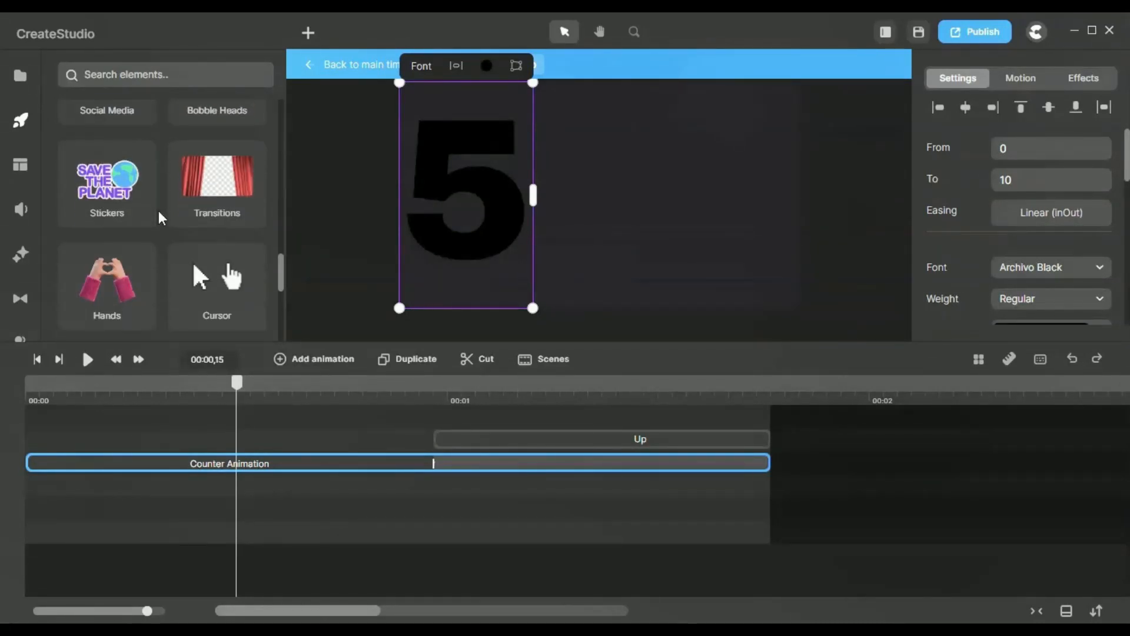
scroll(157, 218, "down", 3)
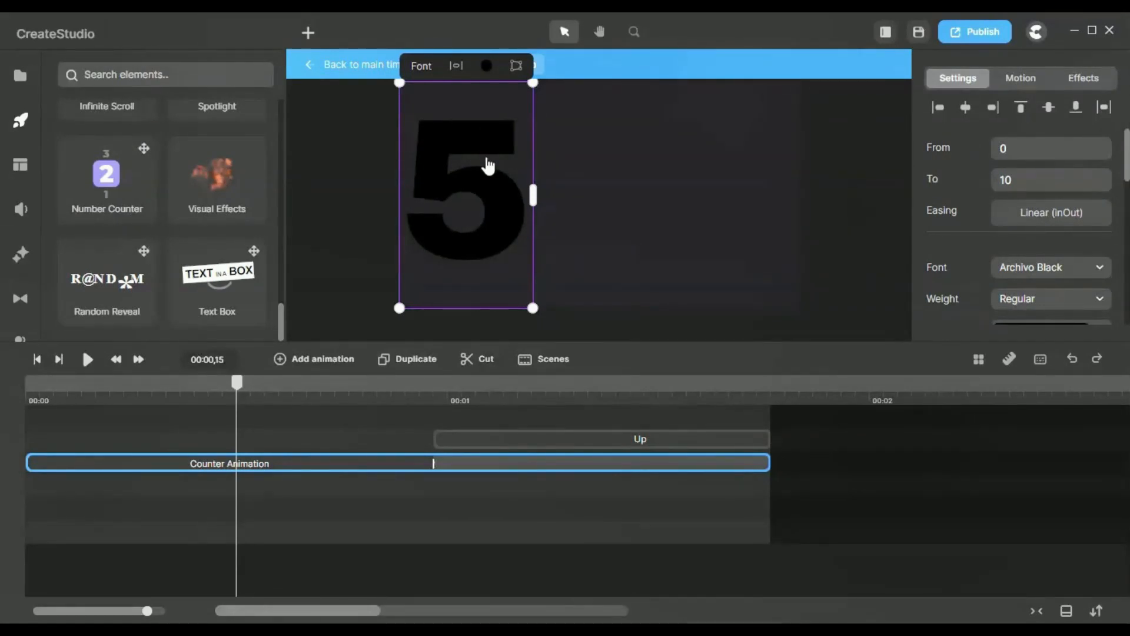
Step: Scrub through the counter group, select the "x" text and examine its Up scale entrance with its preset settings
left_click_drag(236, 384, 689, 408)
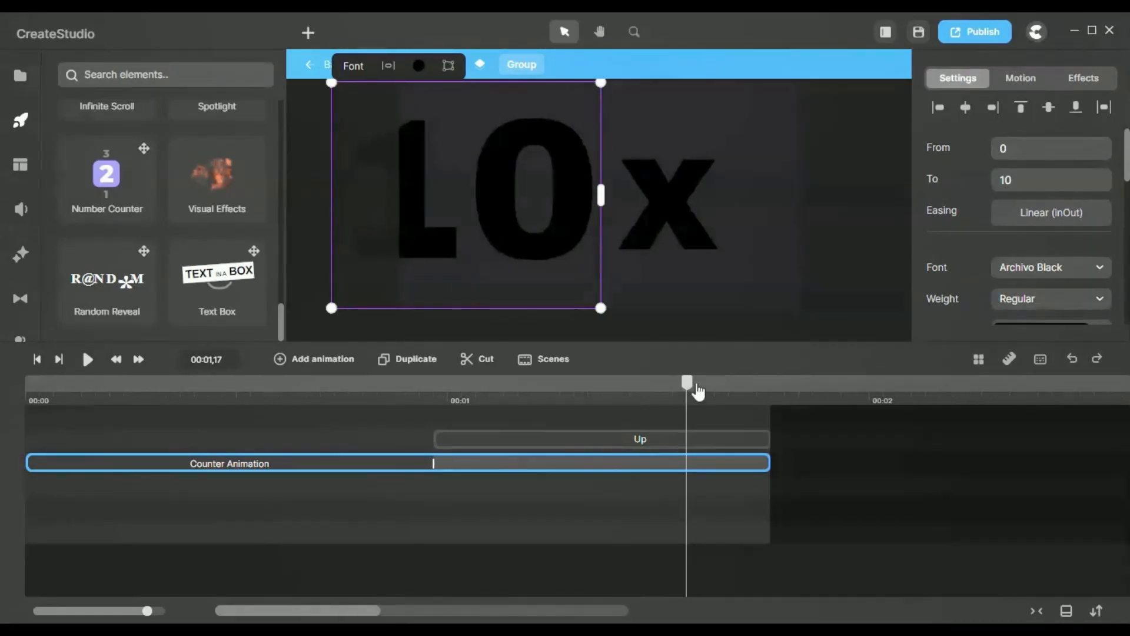
left_click_drag(695, 388, 734, 388)
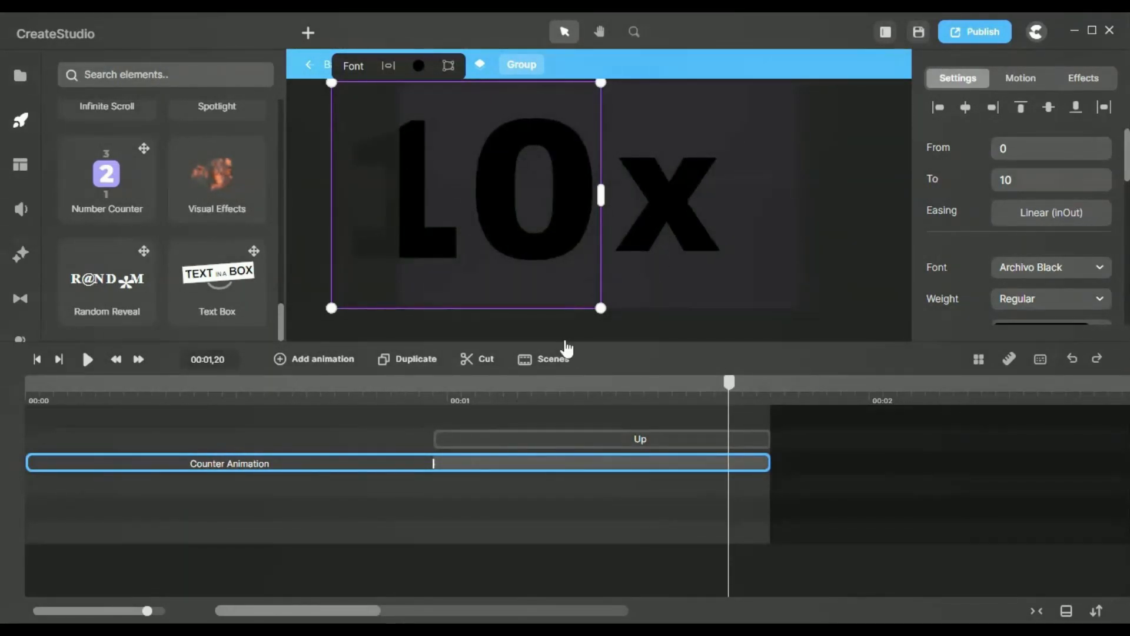
left_click(680, 202)
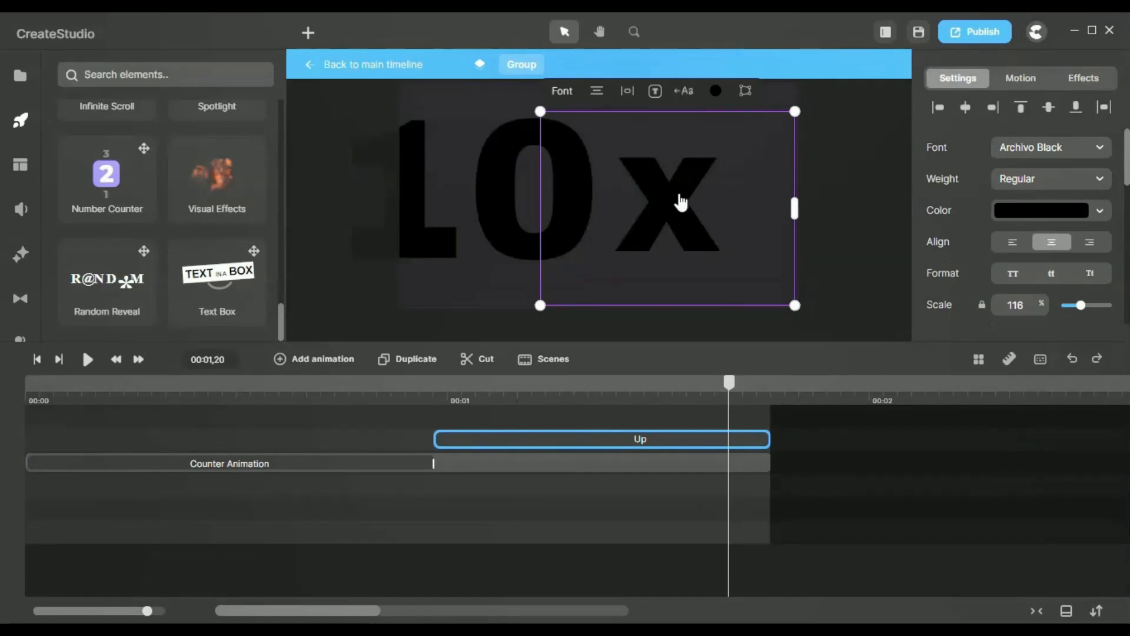
scroll(125, 153, "up", 10)
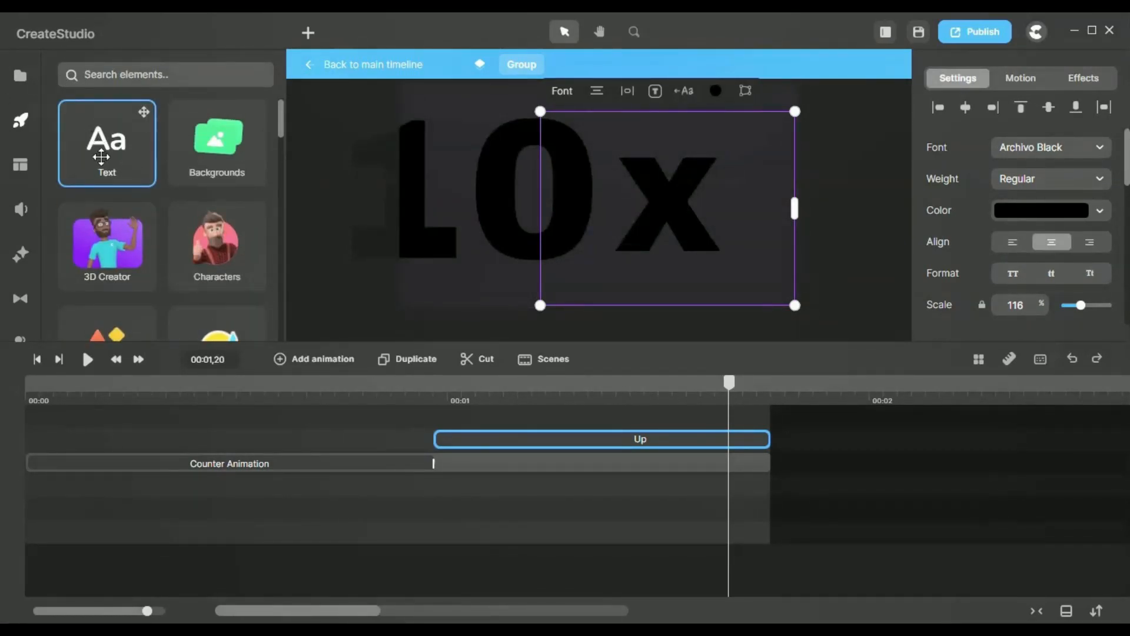
left_click(617, 449)
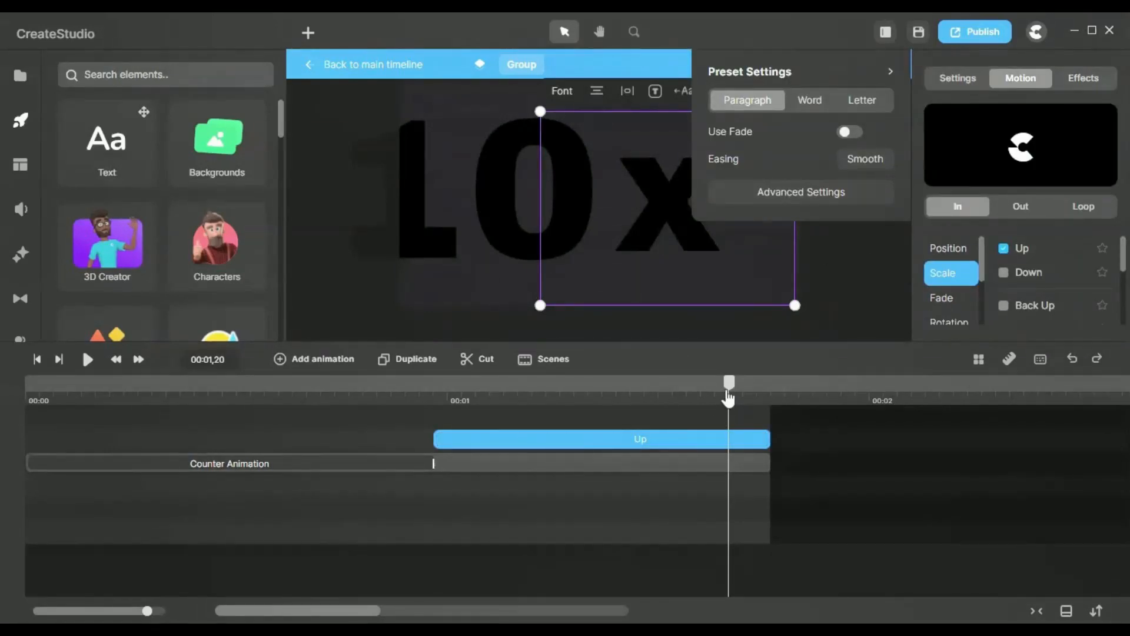
left_click_drag(729, 384, 418, 393)
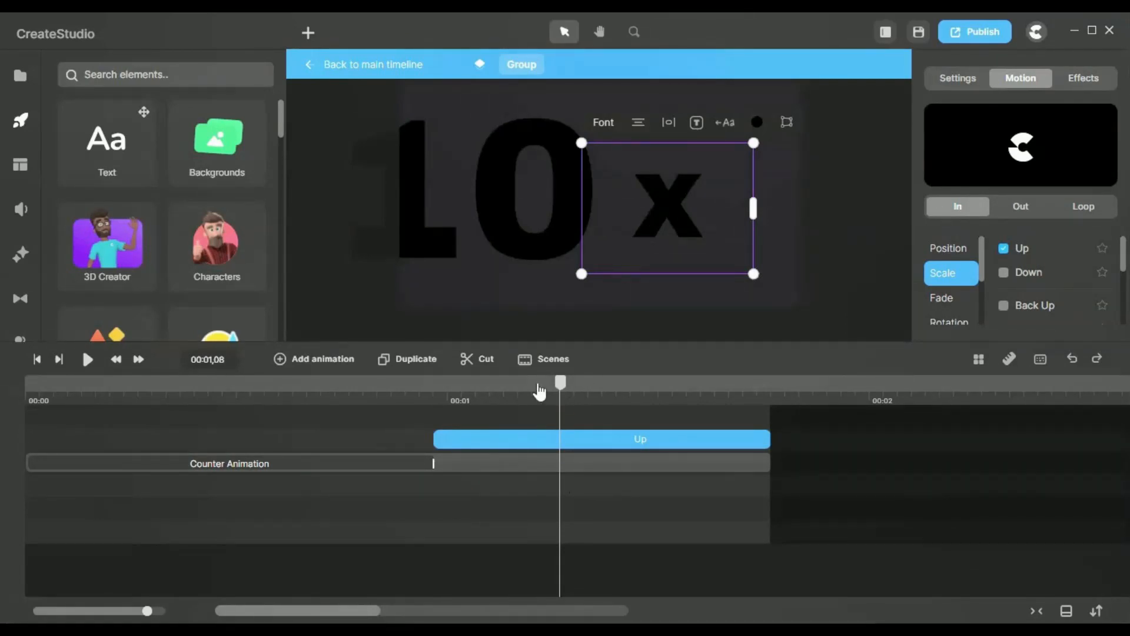
Step: Inspect how the "x" text's Up entrance follows the Counter Animation by scrubbing from 00:00,29 to 00:01,15
left_click(513, 462)
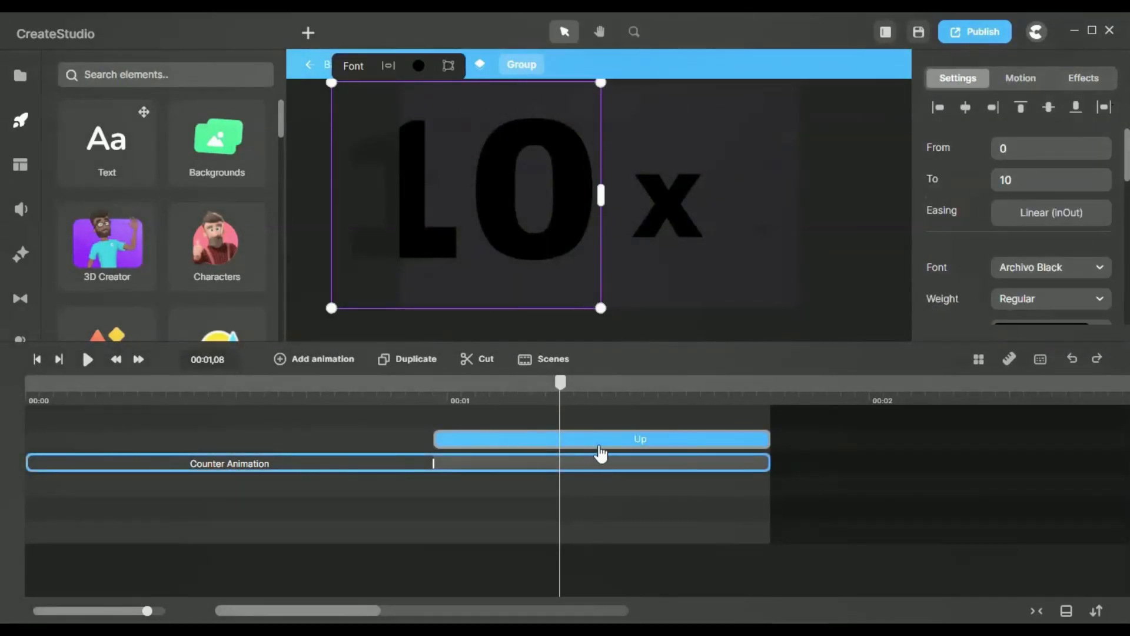
left_click_drag(563, 392, 450, 399)
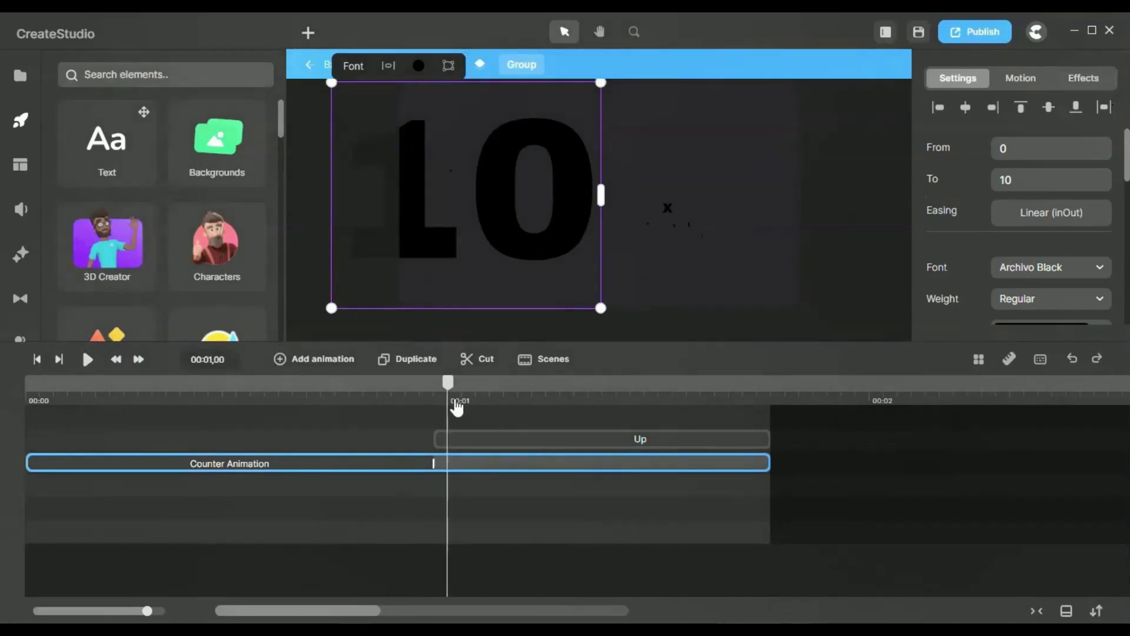
left_click_drag(291, 403, 434, 404)
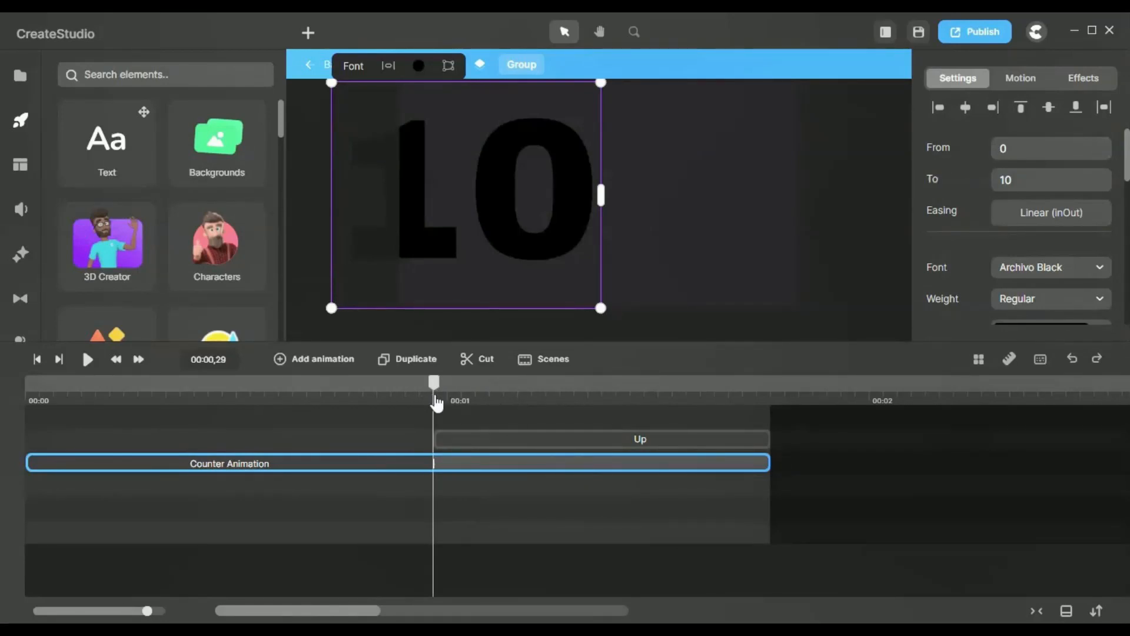
left_click(454, 441)
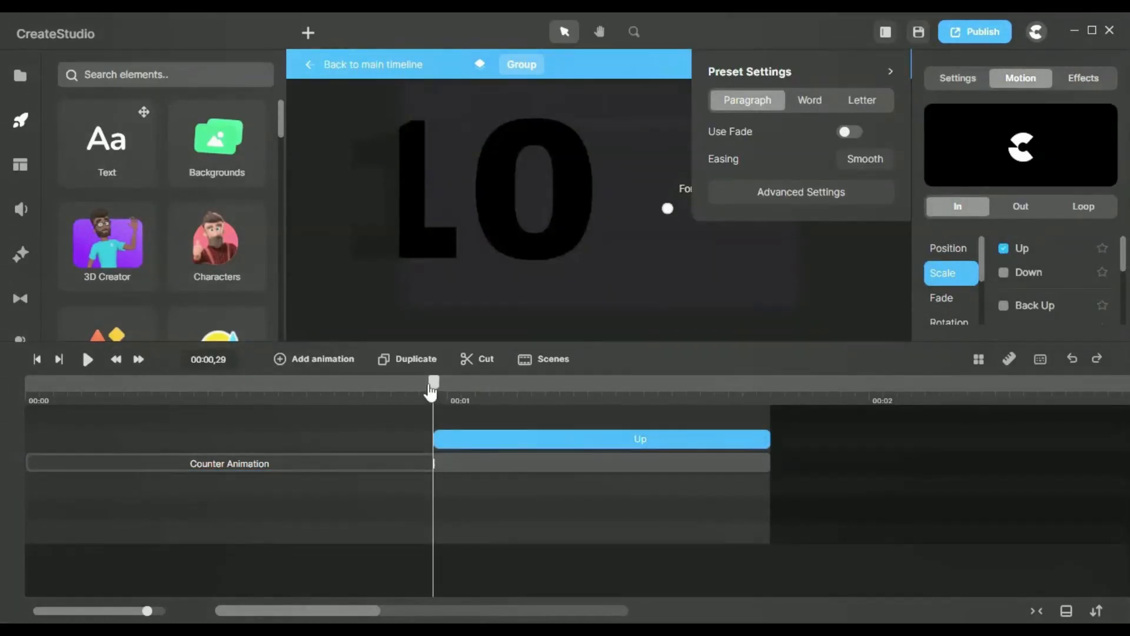
left_click_drag(431, 391, 659, 391)
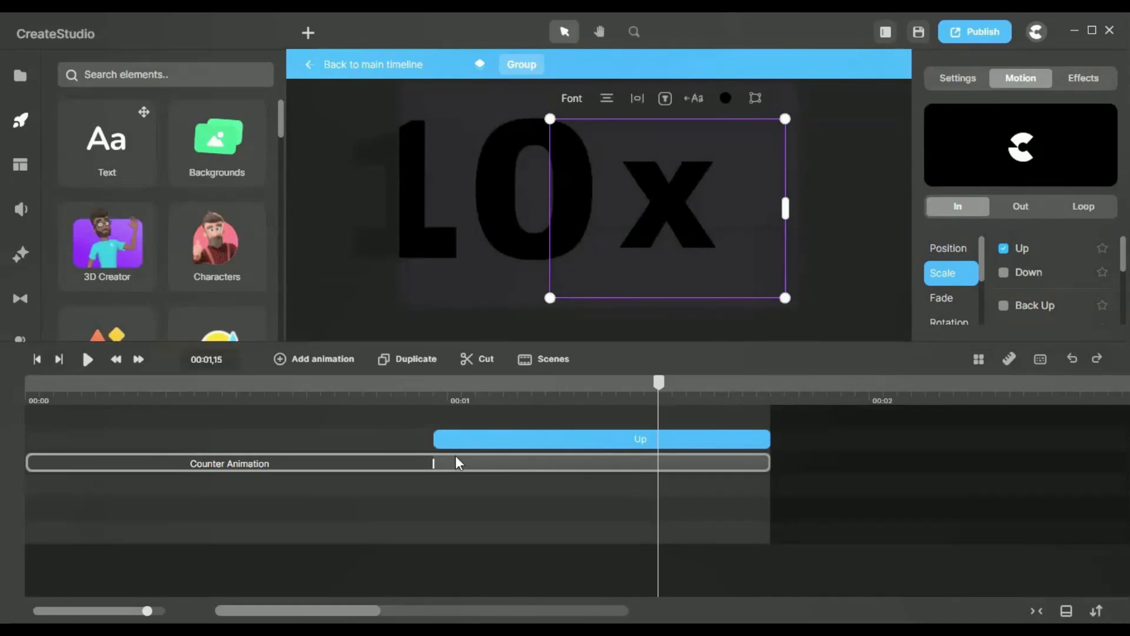
Step: Examine where the Counter Animation ends on the counter clip and scrub from 00:00,29 to 00:01,11
double_click(431, 464)
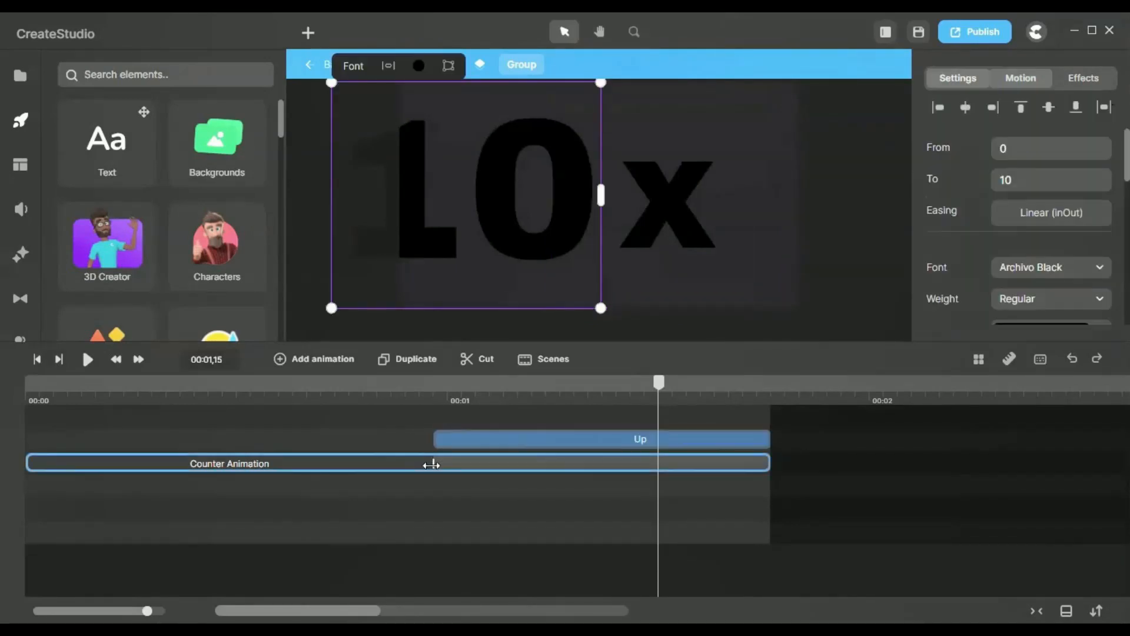
left_click(434, 498)
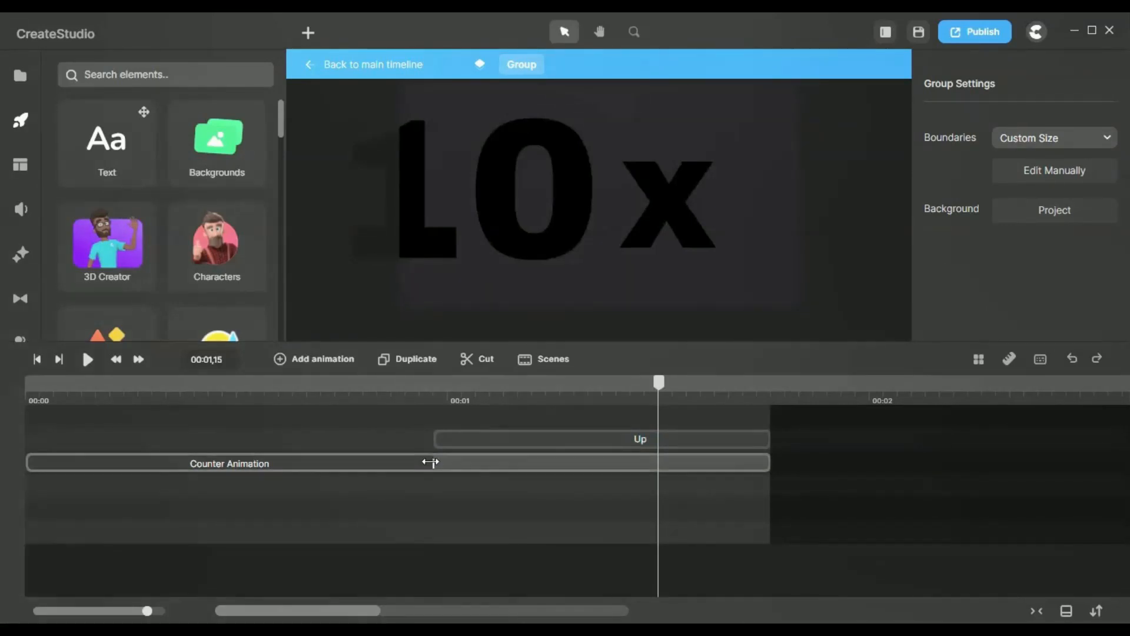
left_click(547, 208)
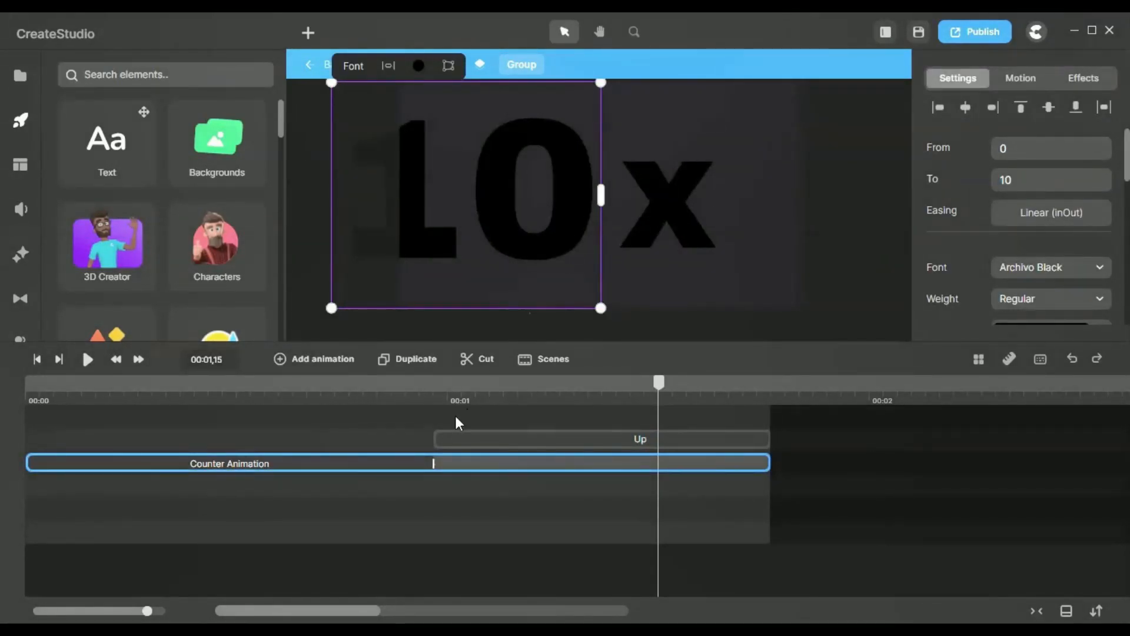
mouse_move(436, 393)
left_mouse_down()
mouse_move(404, 391)
mouse_move(438, 394)
left_mouse_up()
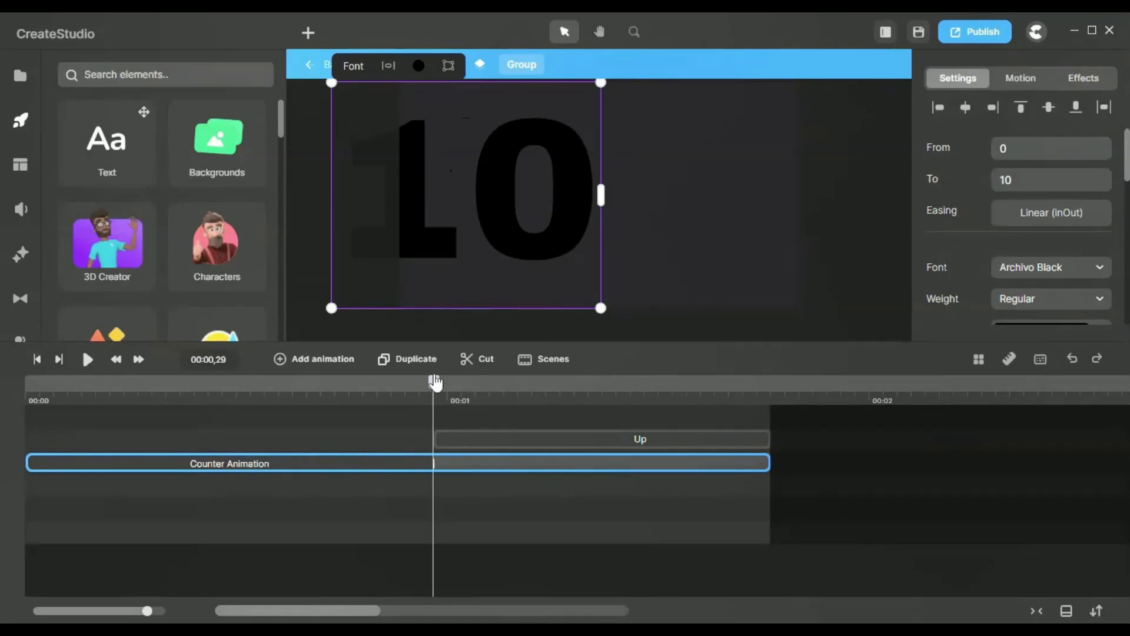
left_click_drag(435, 382, 601, 408)
Step: Check the Up scale preset settings of the "x" text and scrub back to 00:01,05
left_click(538, 440)
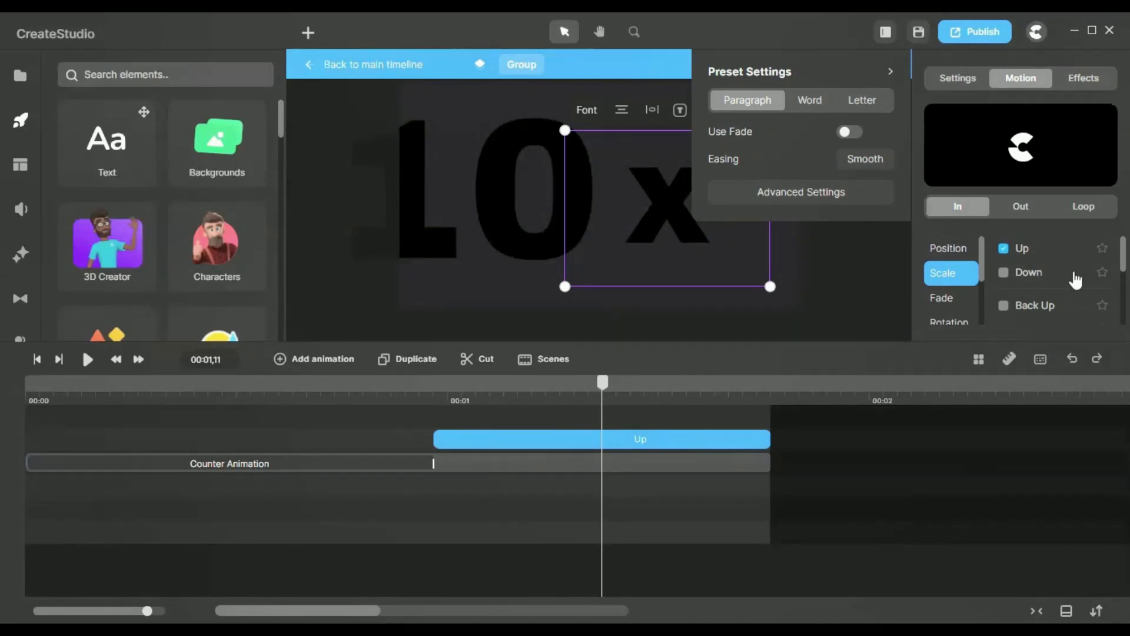
left_click(1035, 252)
left_click_drag(603, 383, 518, 401)
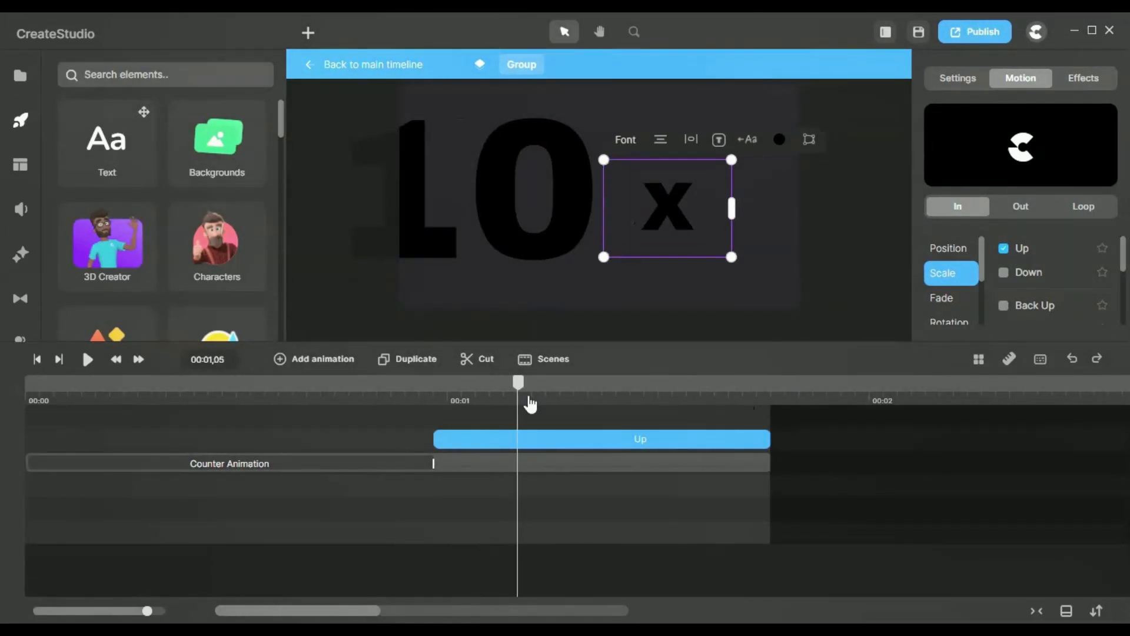
Step: Return from the counter group to the main timeline and select the White Bg clip
left_click(367, 65)
left_click(257, 533)
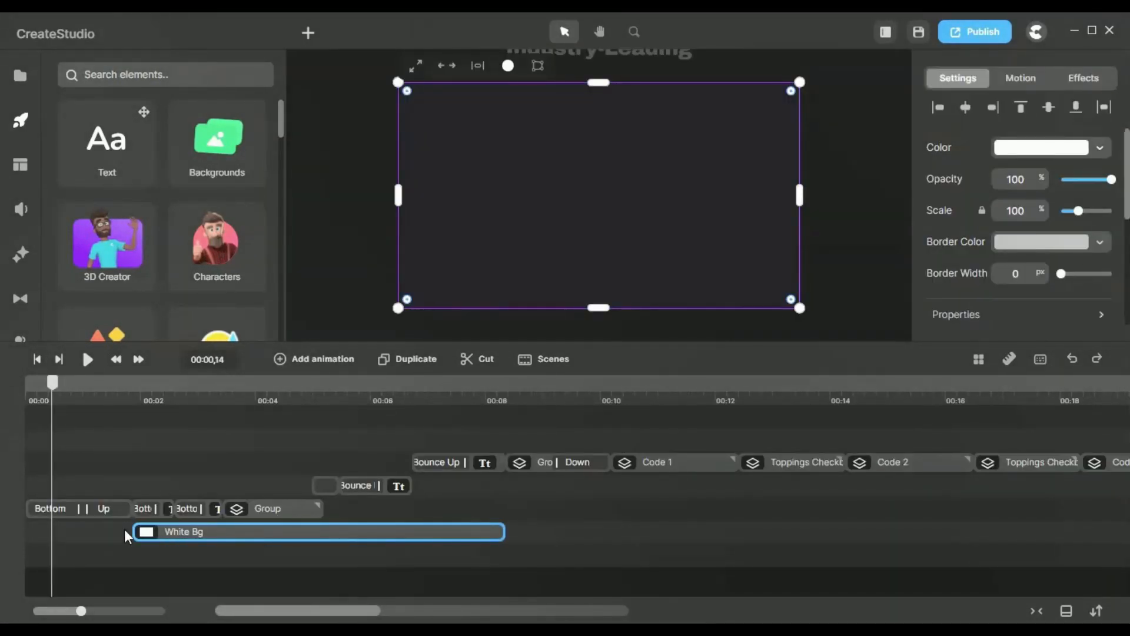
Step: Scrub through the start of the White Bg clip from 00:02,01 to 00:04,22
left_click_drag(143, 399, 143, 401)
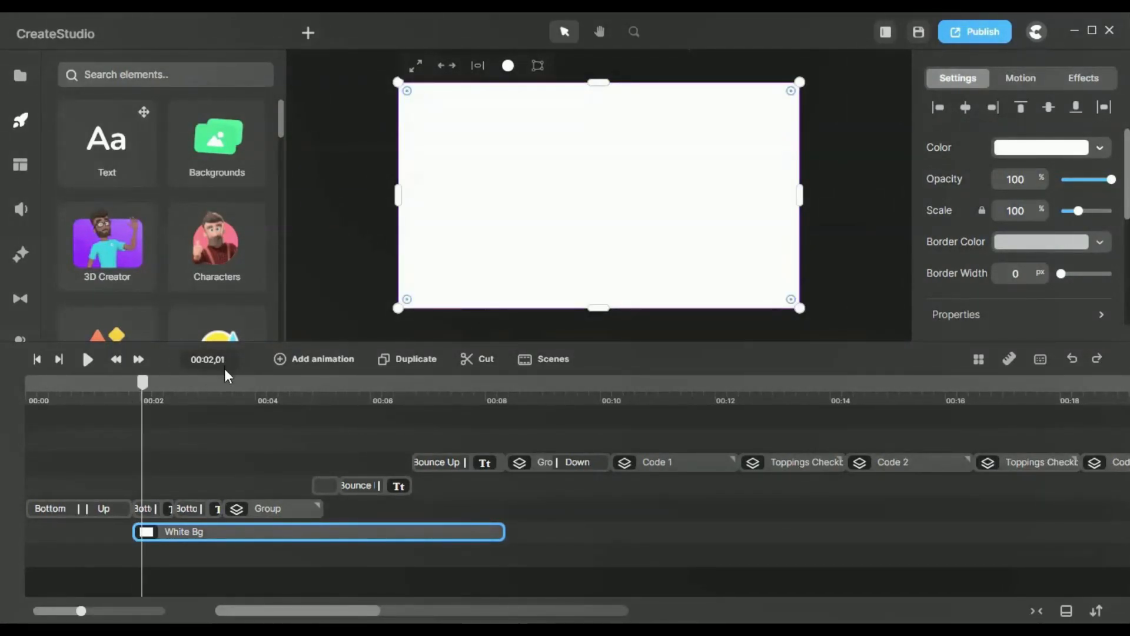
left_click(261, 392)
left_click_drag(265, 386, 297, 392)
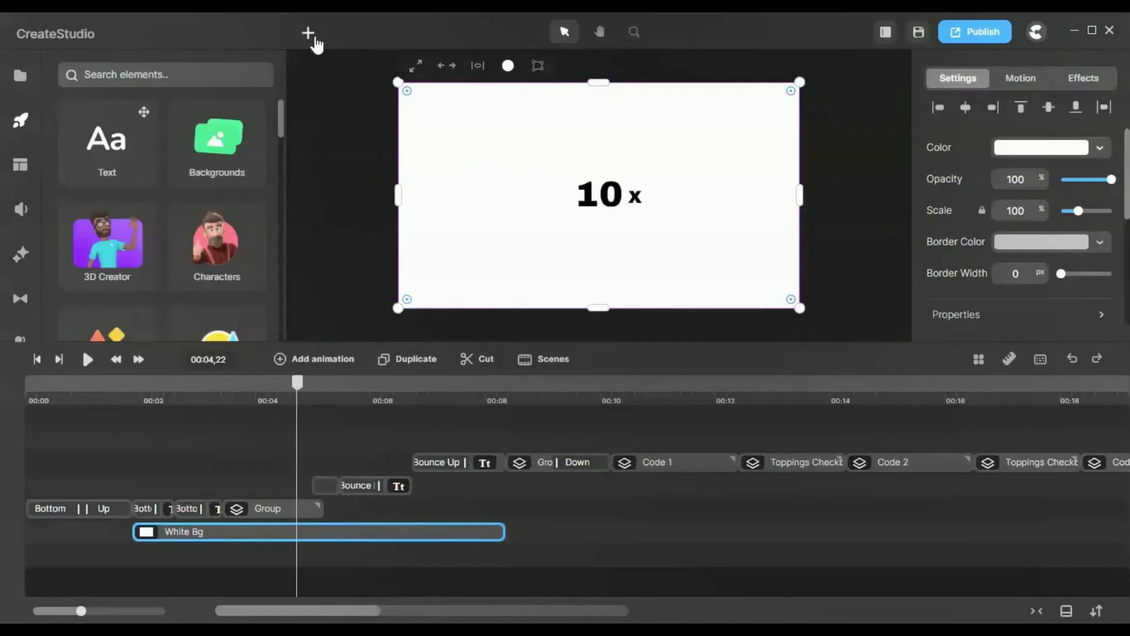
Step: Review the basic shapes that can be added and check the fill colour of the White Bg rectangle
left_click(311, 35)
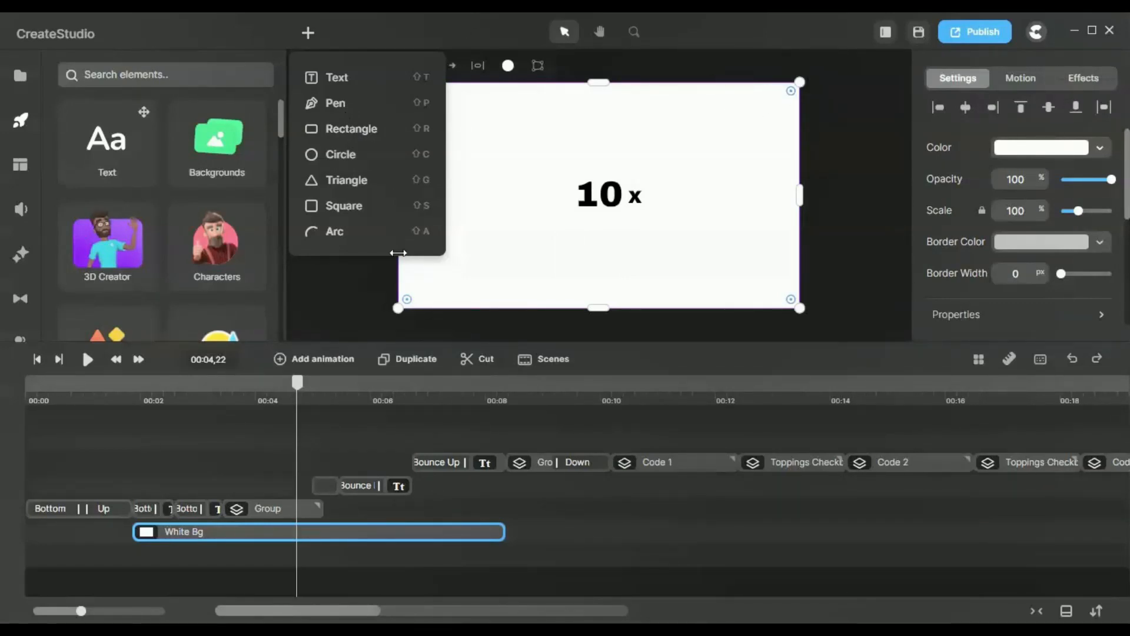
left_click(862, 161)
left_click(773, 167)
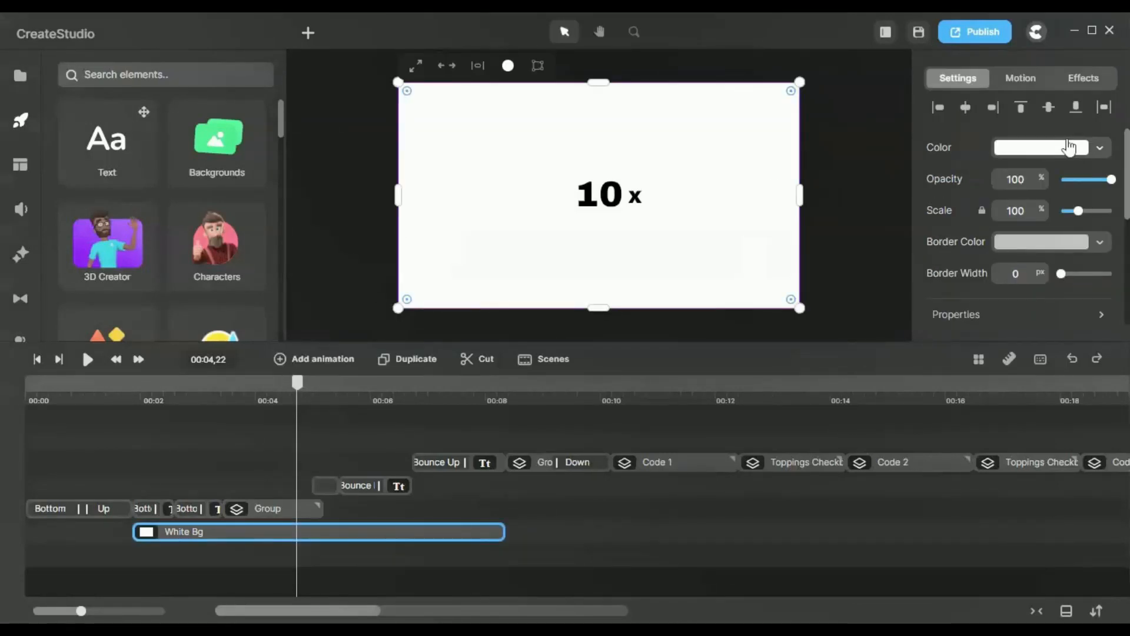
left_click(1068, 147)
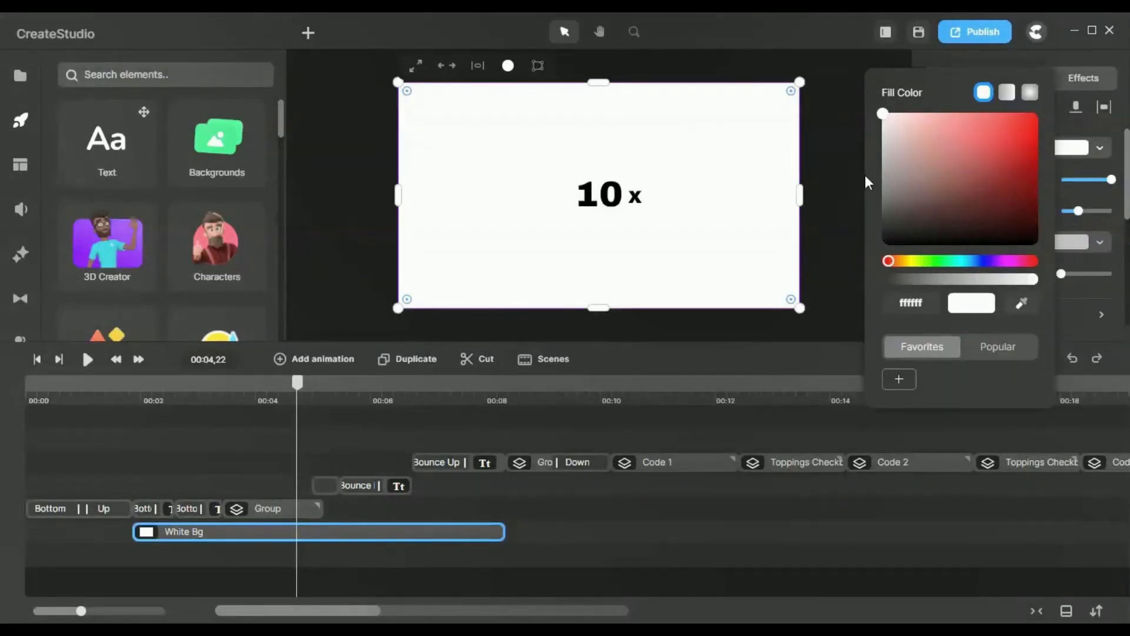
left_click(832, 156)
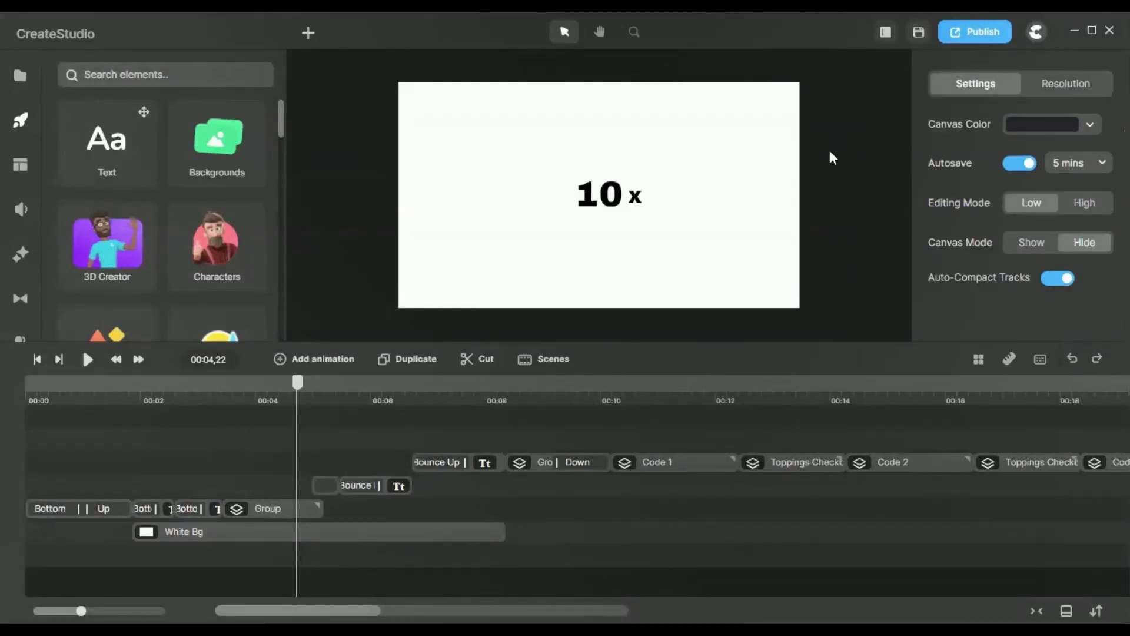
Step: Scrub to 00:05,04, where the orange "10x" text begins, and open its exit animation's preset settings
left_click_drag(475, 394, 318, 406)
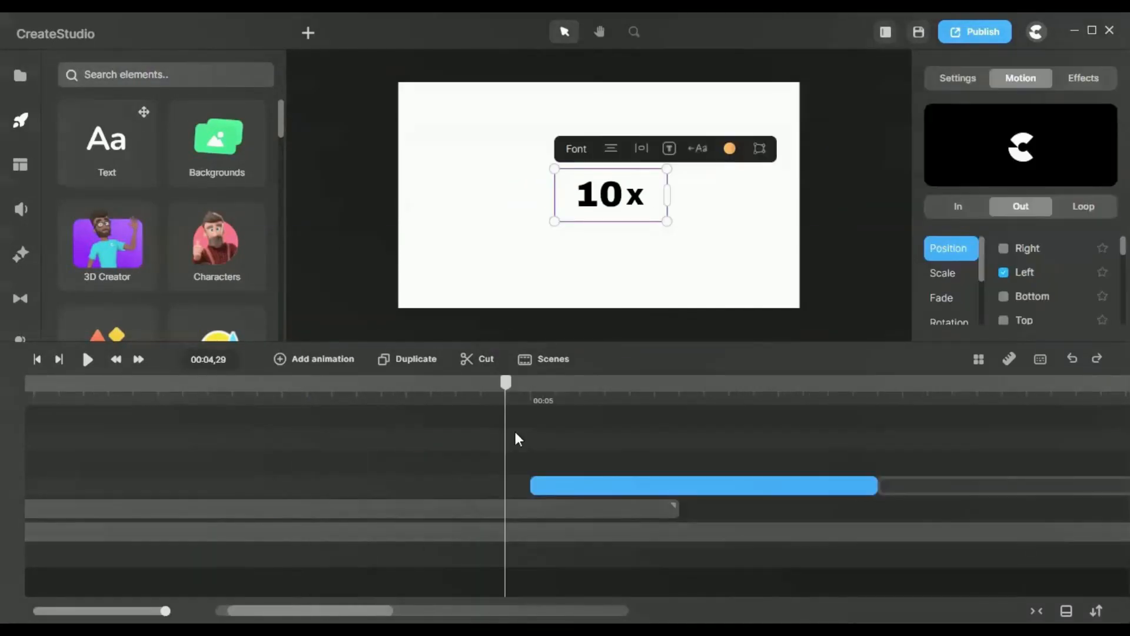
left_click_drag(515, 438, 629, 434)
left_click(645, 494)
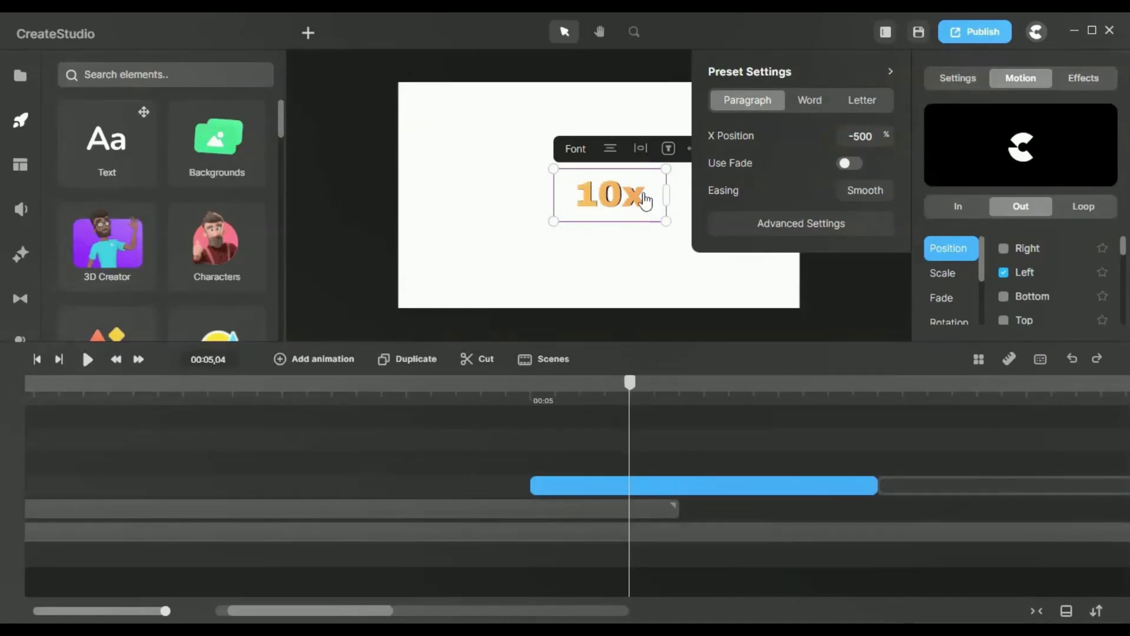
Step: Examine the orange "10x" text overlapping the black counter up close, then fit the canvas back in view
scroll(644, 198, "up", 5)
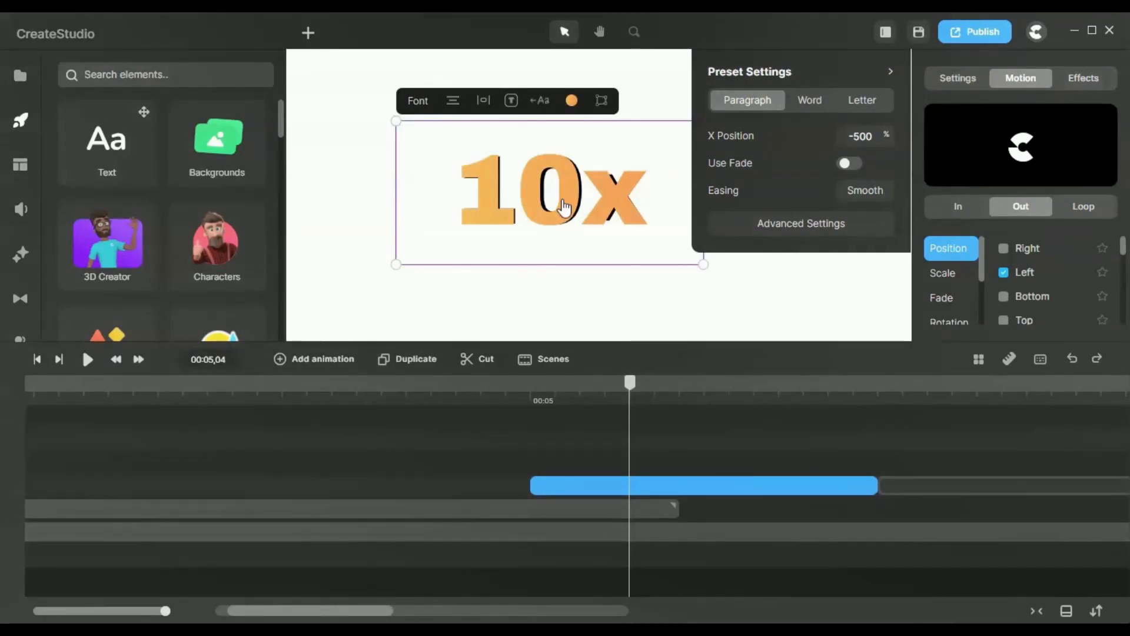
left_click(547, 323)
scroll(570, 176, "up", 5)
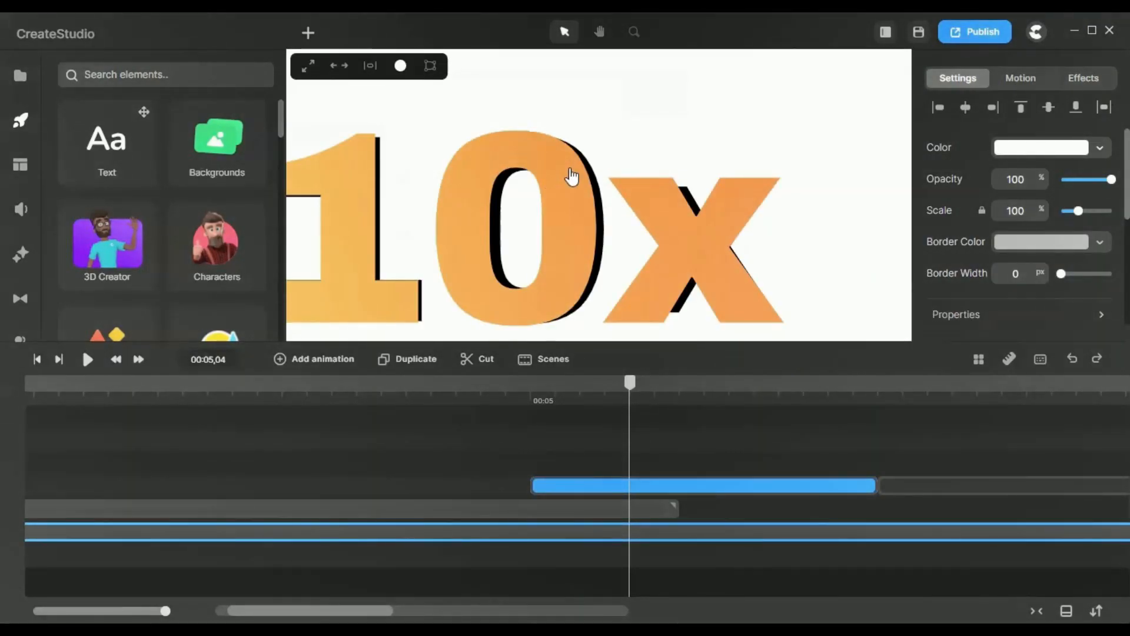
scroll(570, 185, "down", 5)
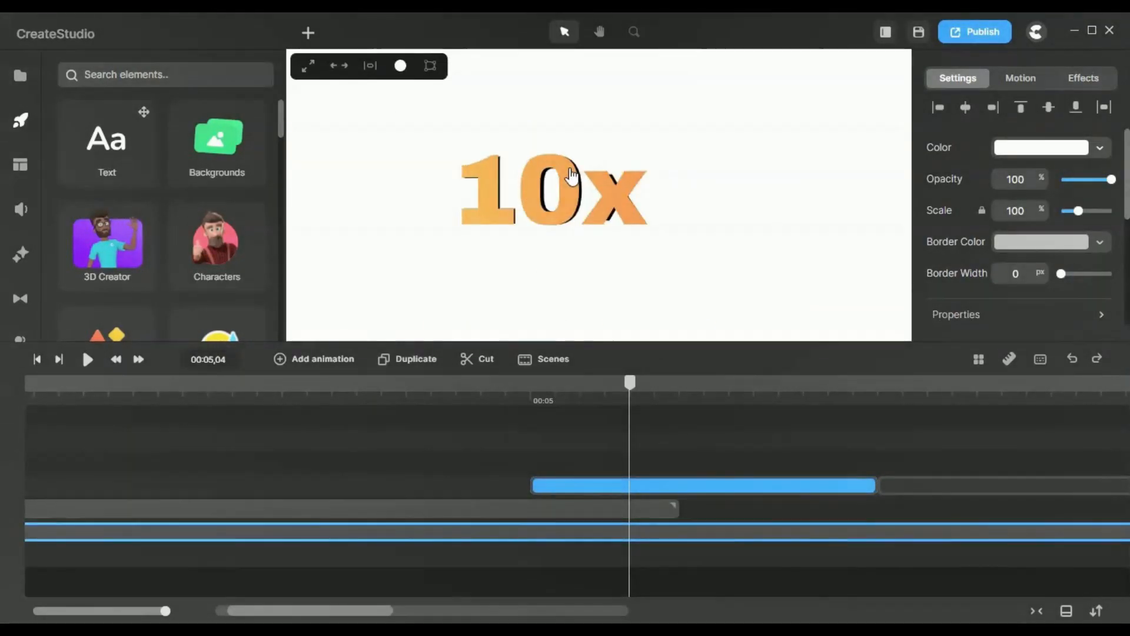
left_click(634, 32)
left_click(665, 187)
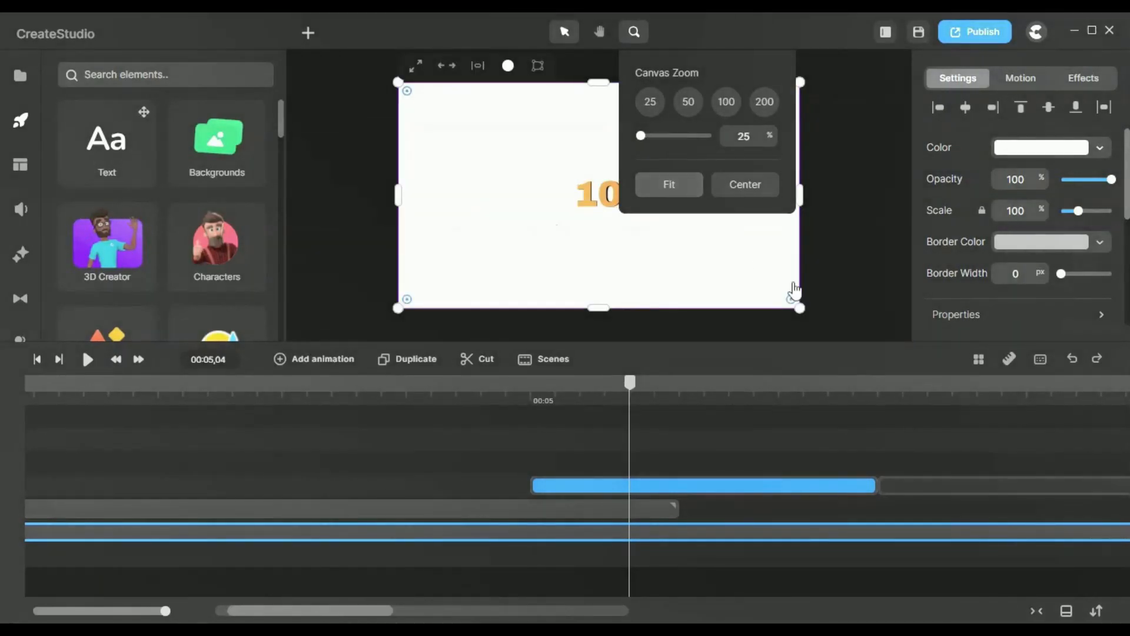
left_click(825, 288)
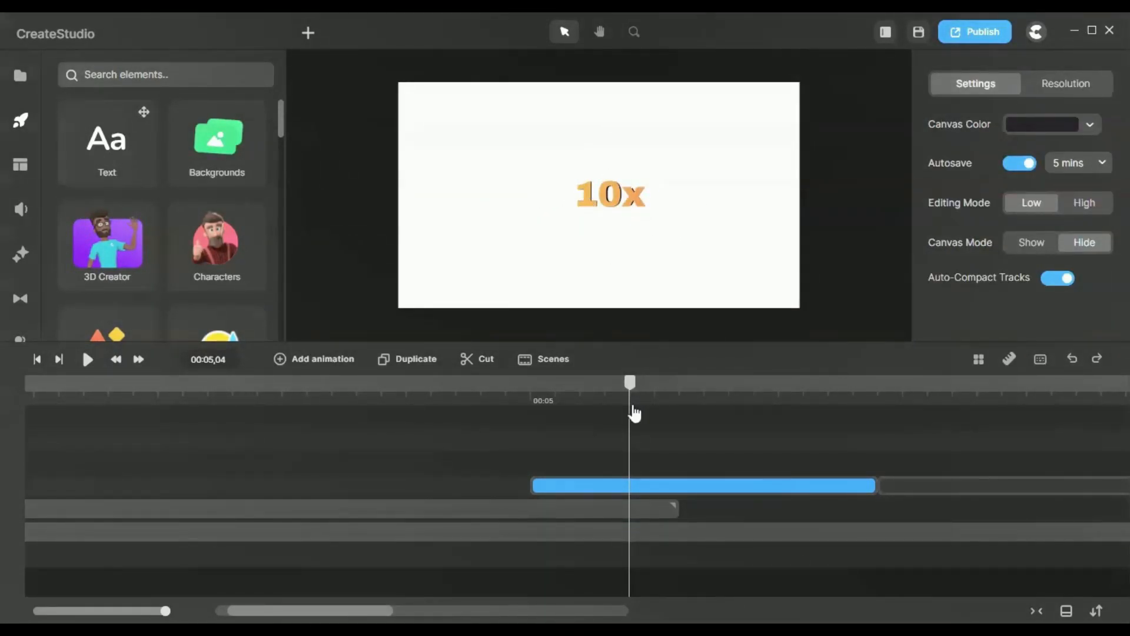
Step: Inspect the "10x" text's Left position exit preset and scrub through its motion to 00:05,16
left_click(716, 486)
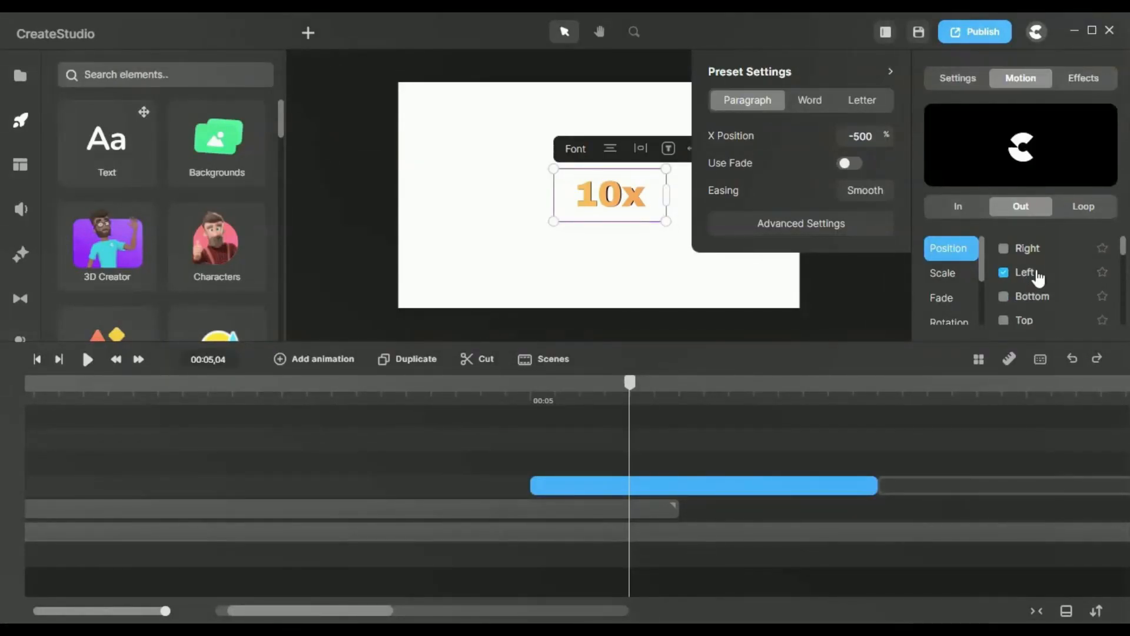
left_click_drag(630, 383, 719, 448)
left_click(712, 487)
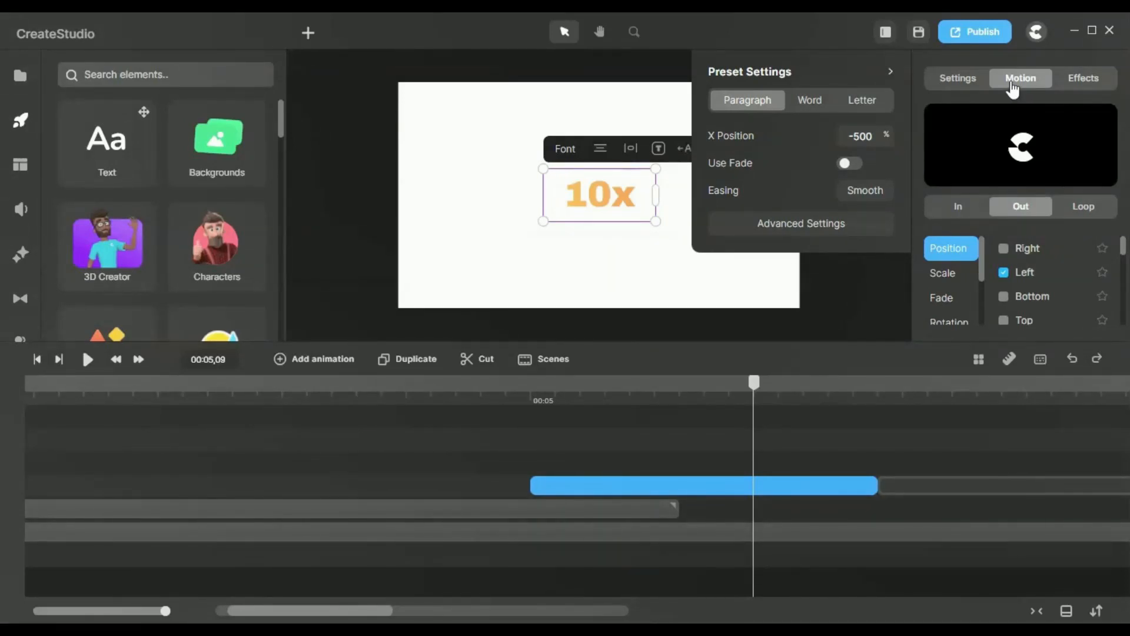
left_click(1012, 216)
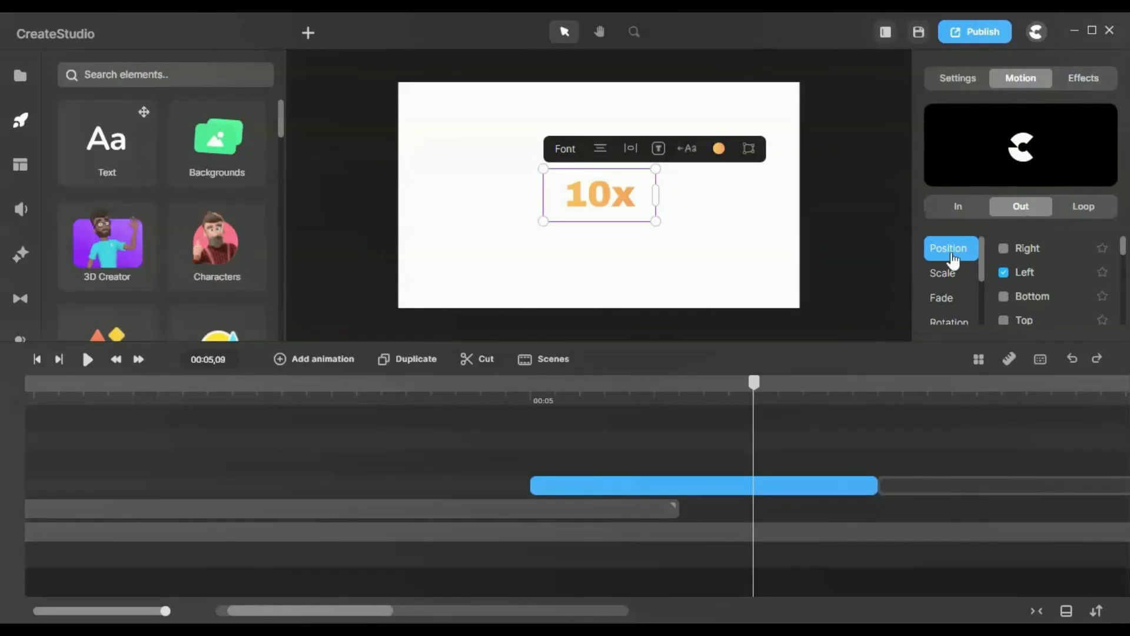
left_click(1036, 280)
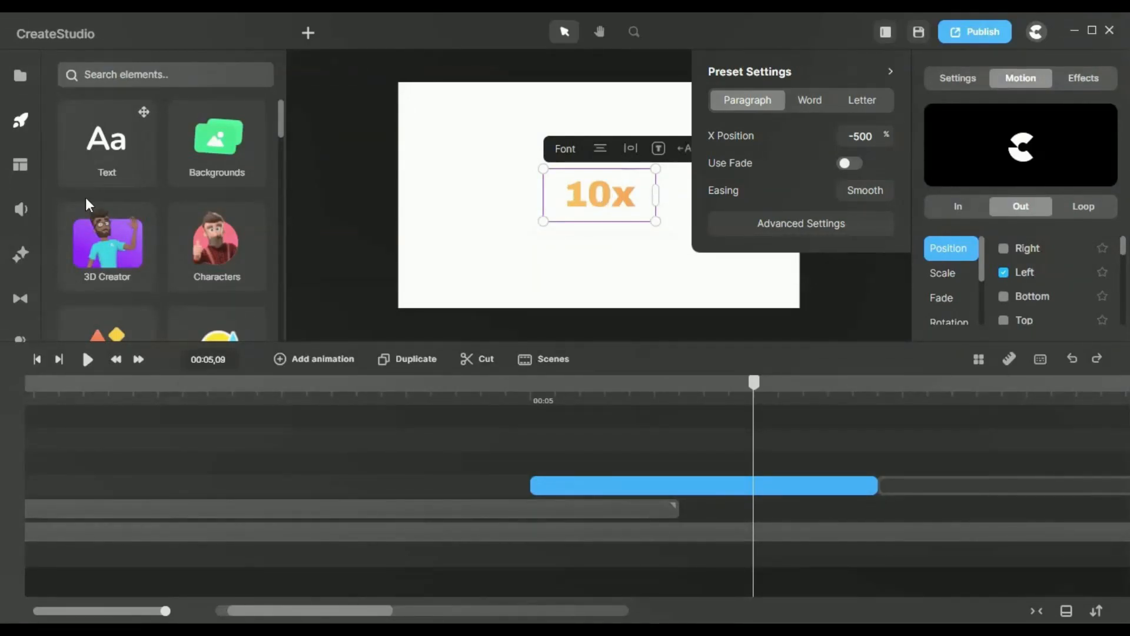
left_click_drag(758, 380, 660, 405)
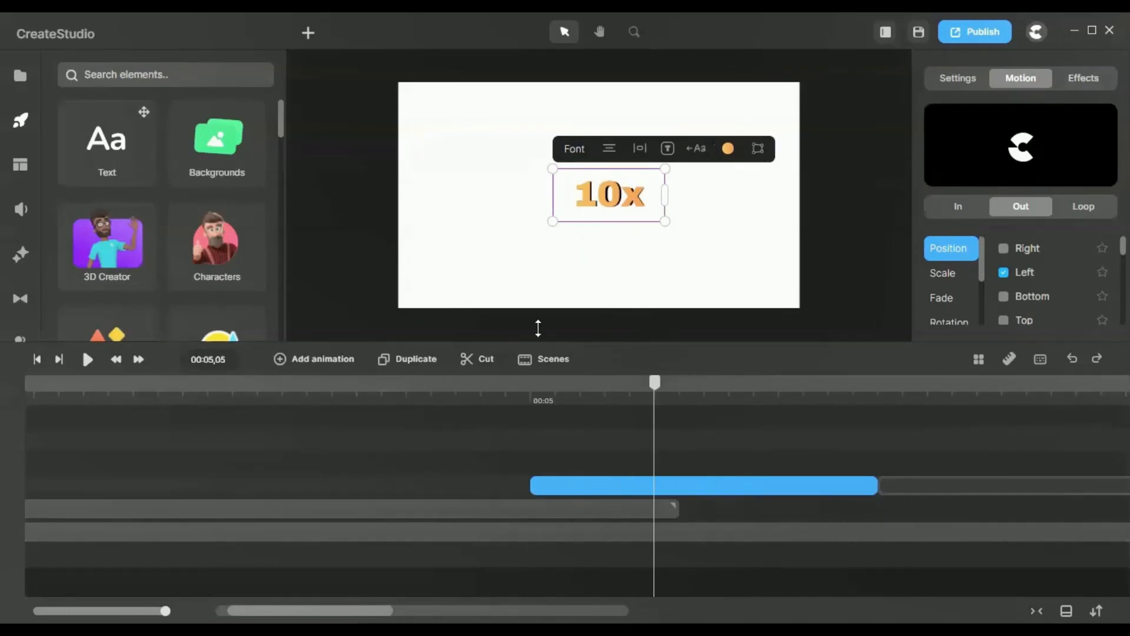
left_click_drag(654, 383, 923, 423)
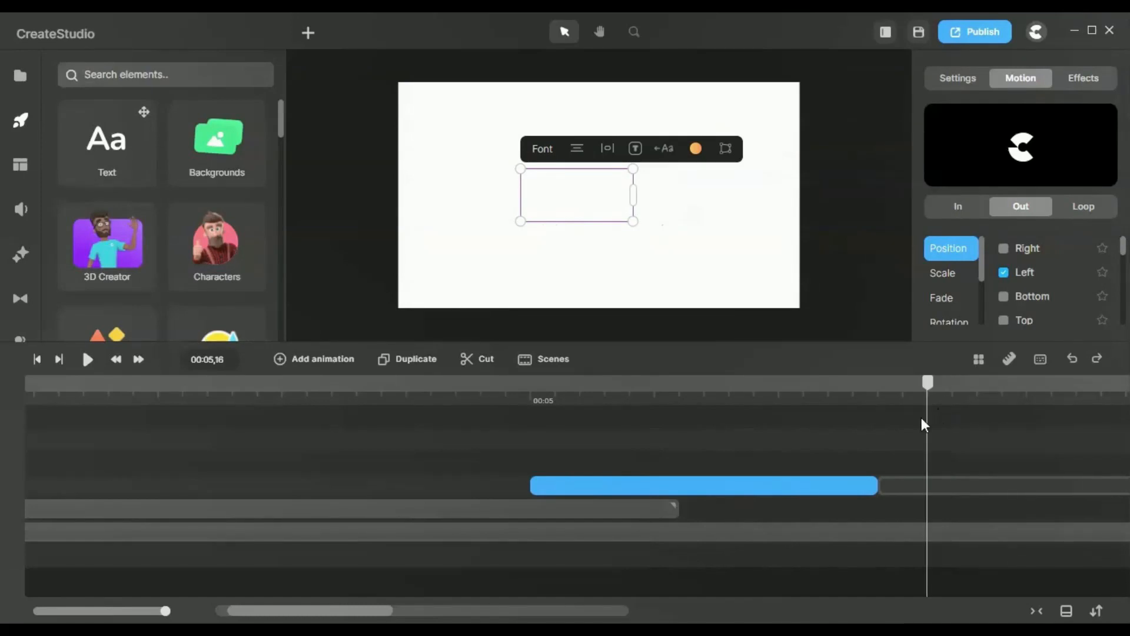
Step: Select the "faster" text clip and scrub through its Bounce Left entrance from 00:05,16 to 00:06,11
left_click_drag(165, 611, 82, 606)
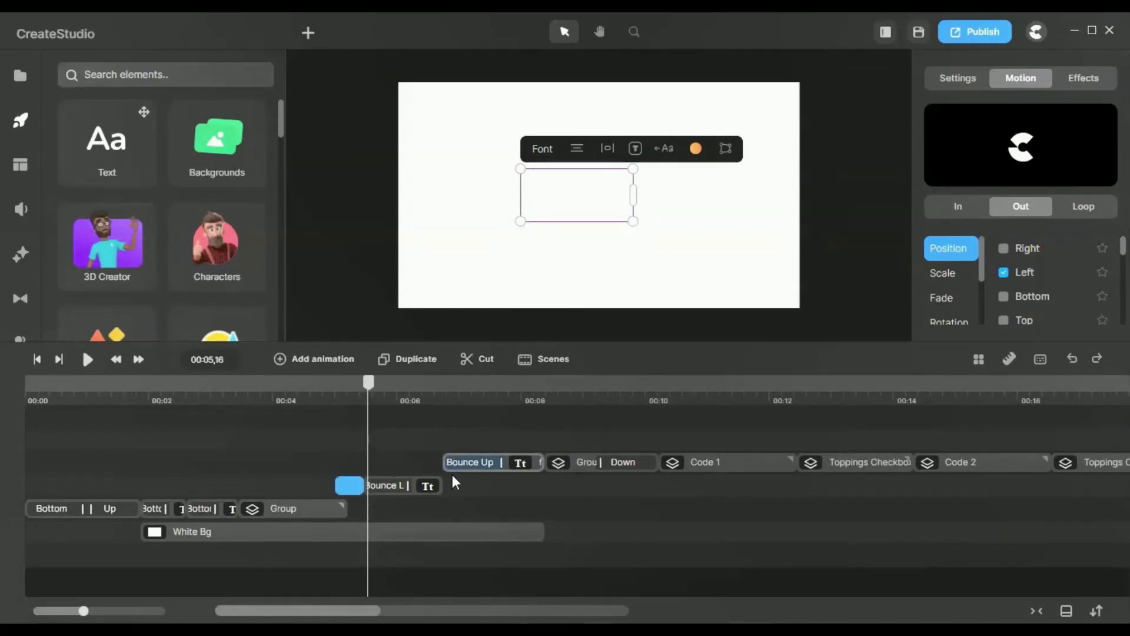
left_click(426, 494)
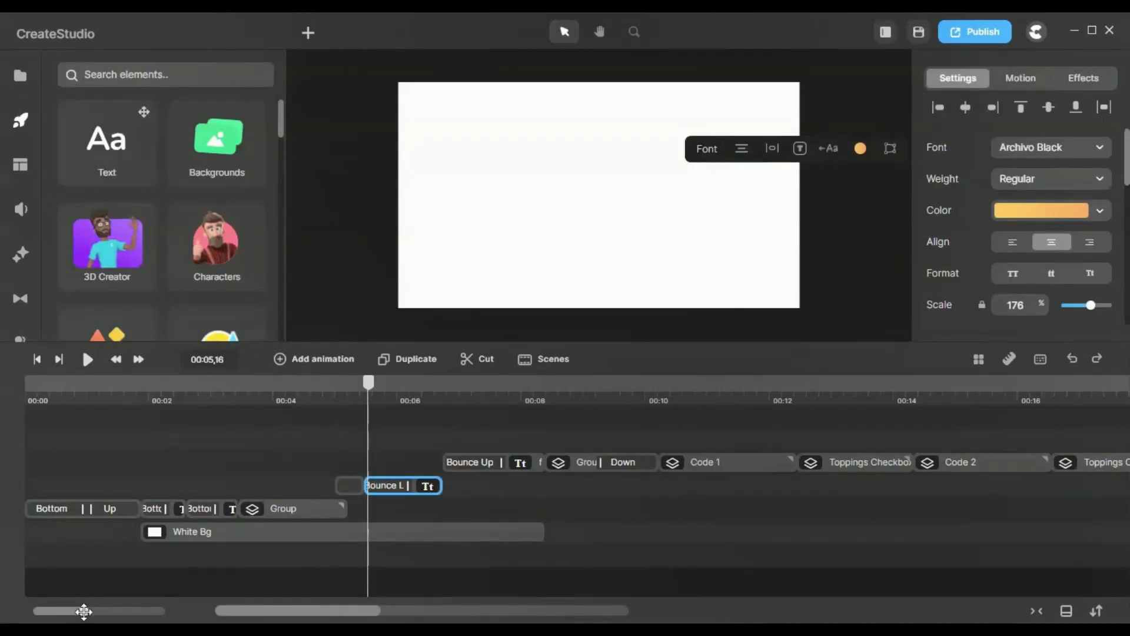
left_click_drag(83, 610, 131, 611)
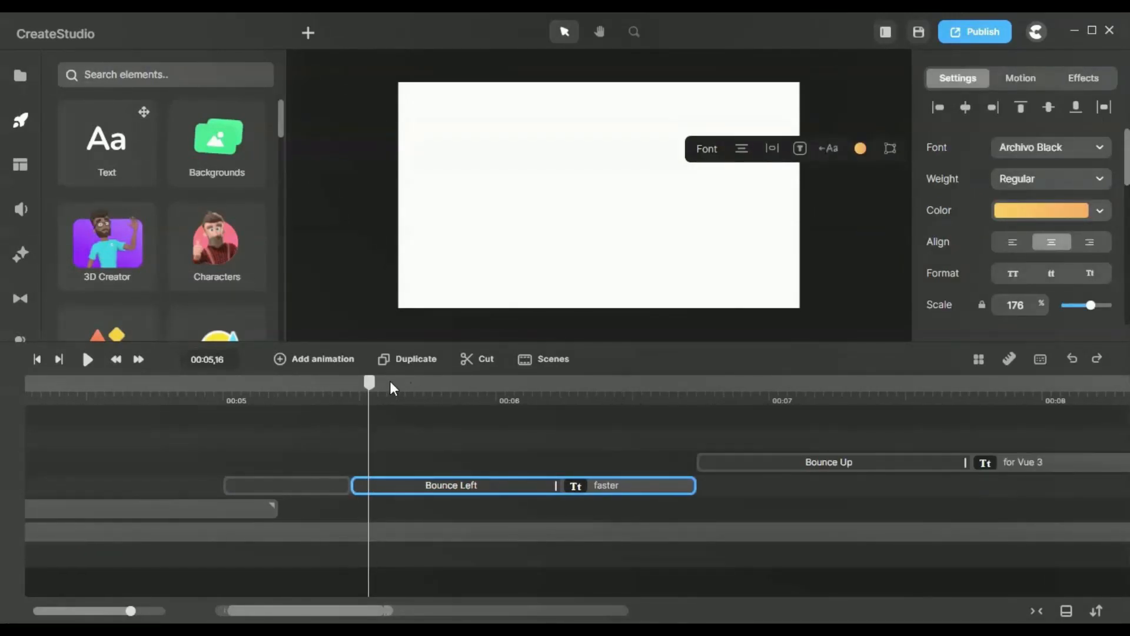
left_click_drag(375, 385, 597, 409)
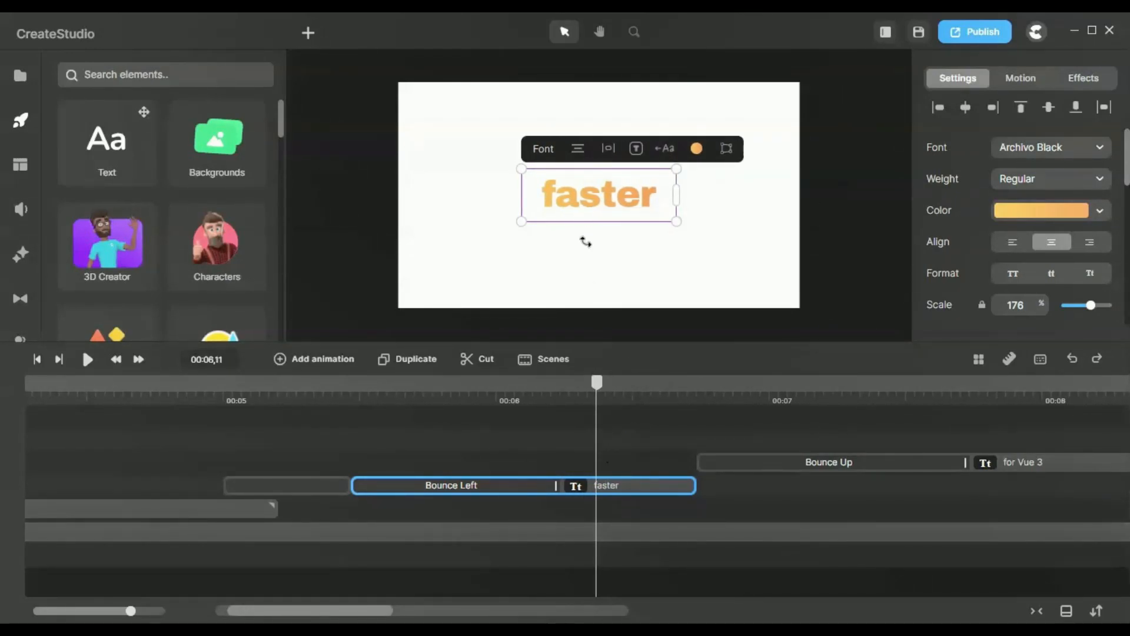
Step: Check the Bounce Left preset settings of the "faster" text and scrub on to 00:06,13
left_click(429, 486)
left_click(1005, 218)
left_click(849, 109)
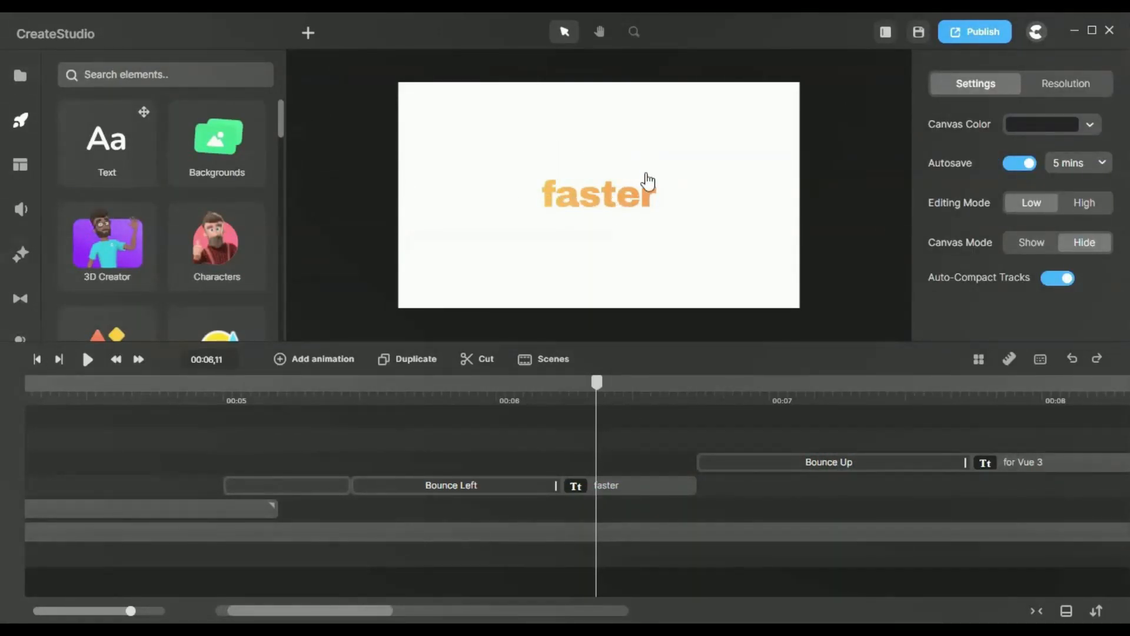
left_click(609, 484)
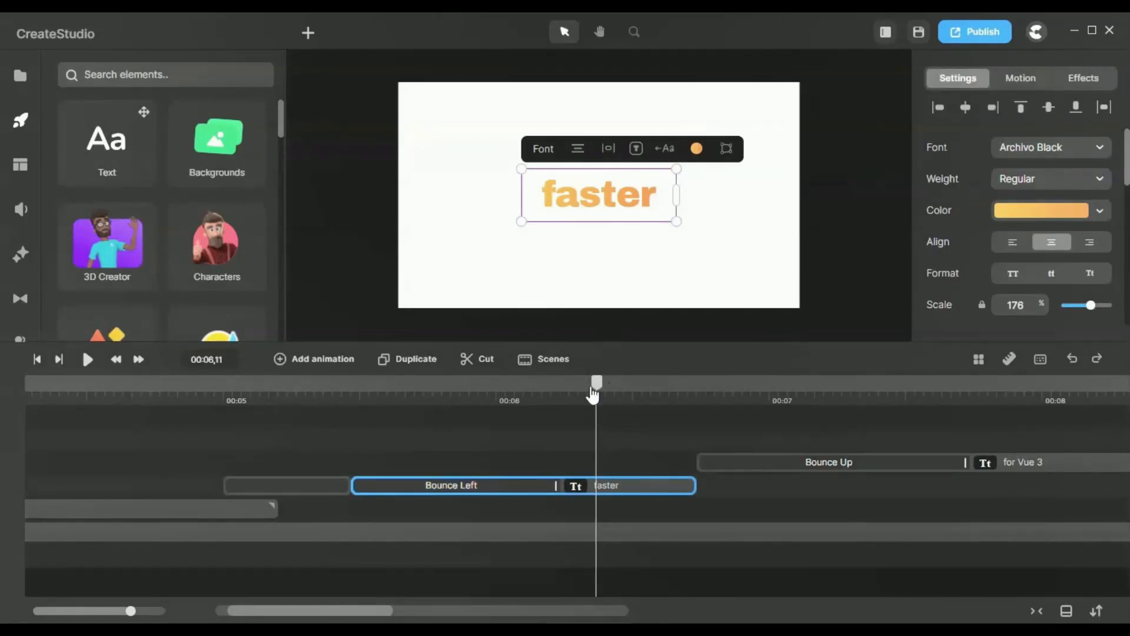
left_click_drag(596, 384, 610, 416)
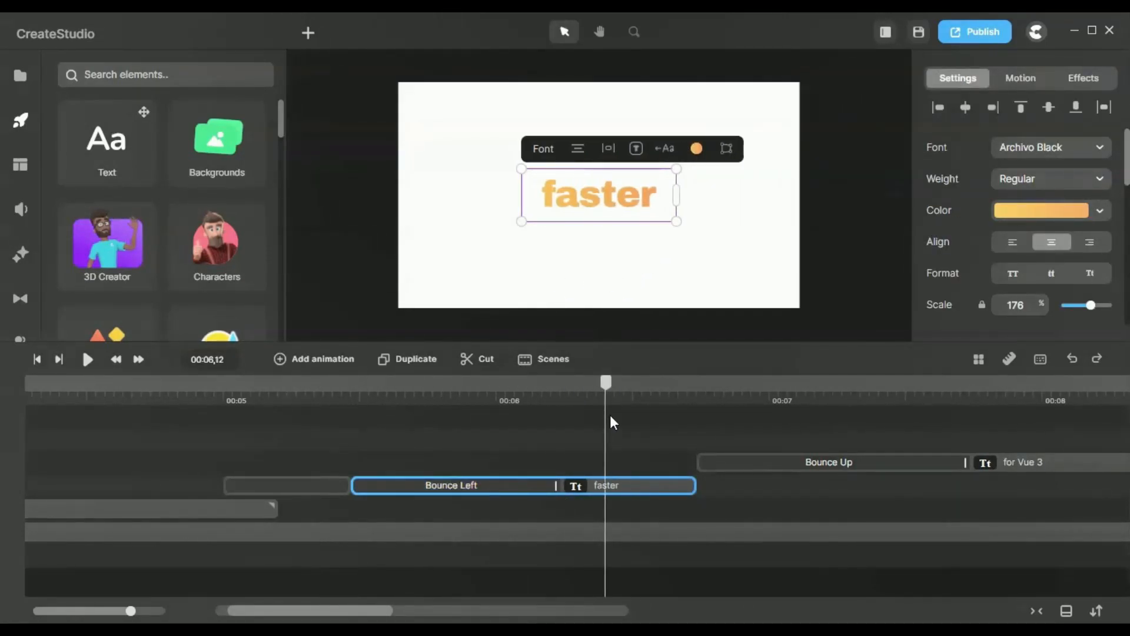
left_click(500, 494)
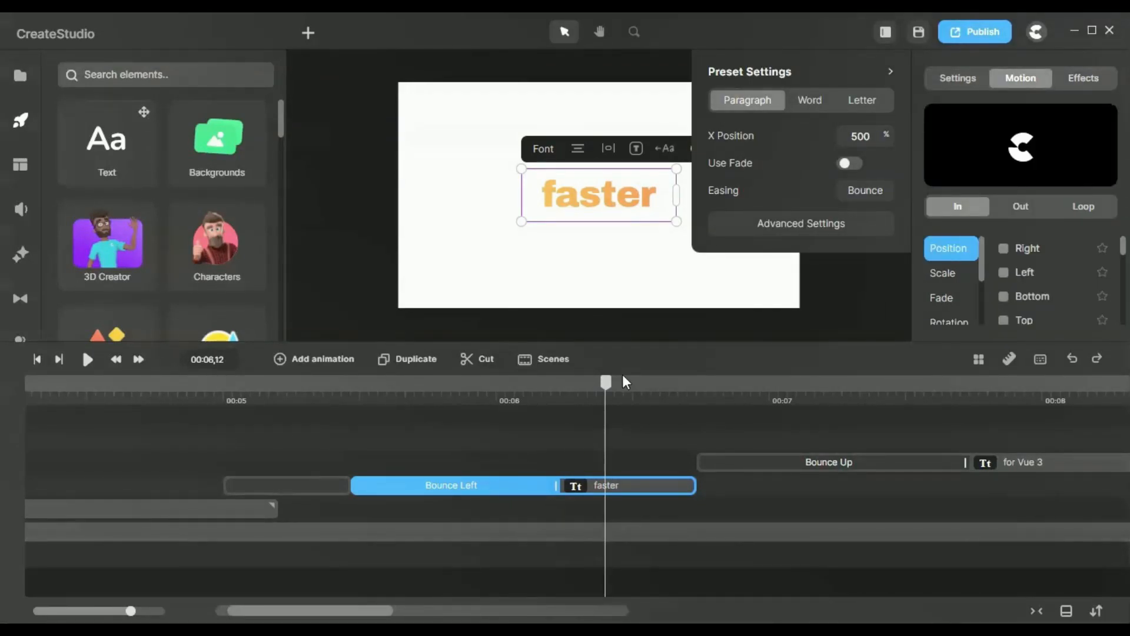
left_click_drag(606, 383, 614, 449)
Step: Locate Bounce Left among the In position presets for the "faster" text and view its preset settings
left_click(513, 490)
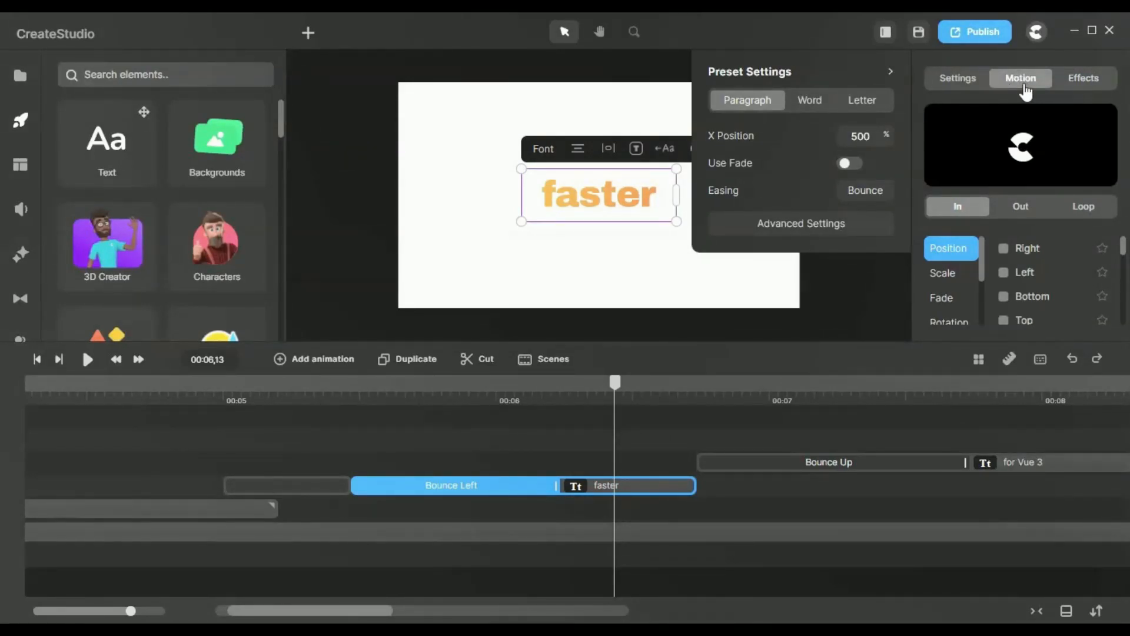
left_click(940, 253)
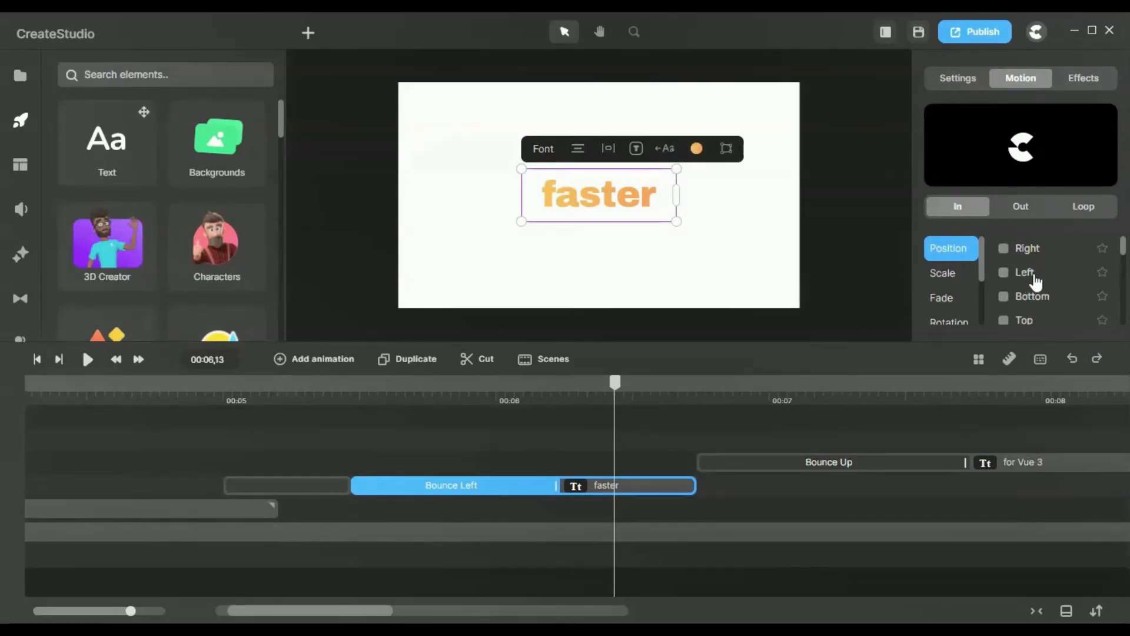
scroll(1037, 281, "down", 4)
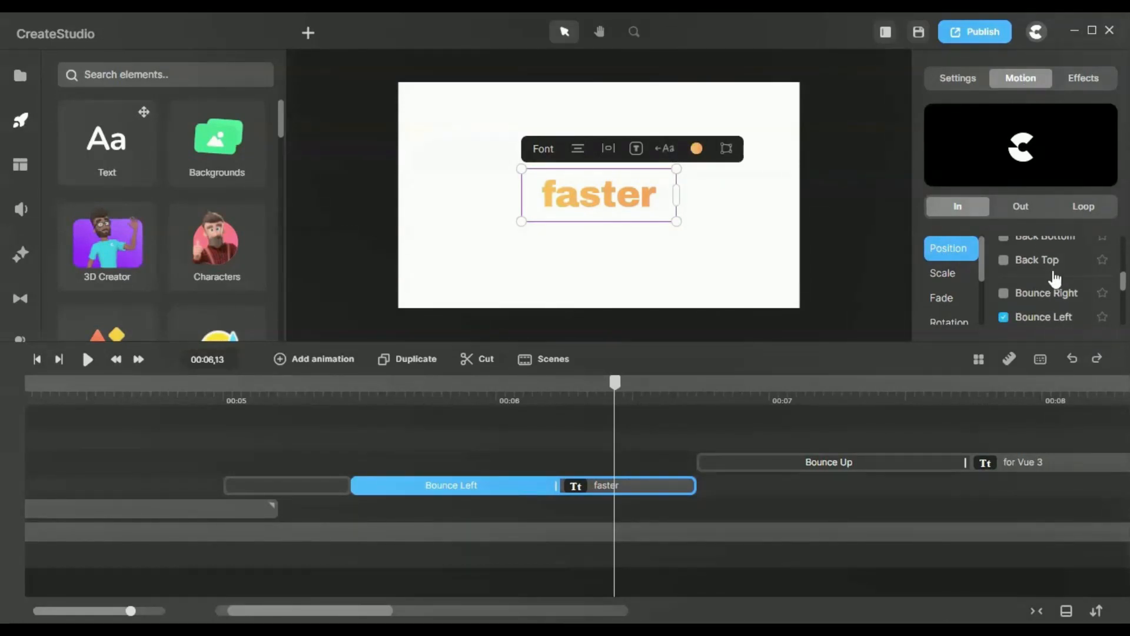
scroll(1056, 277, "down", 2)
scroll(1056, 271, "up", 2)
left_click(1047, 319)
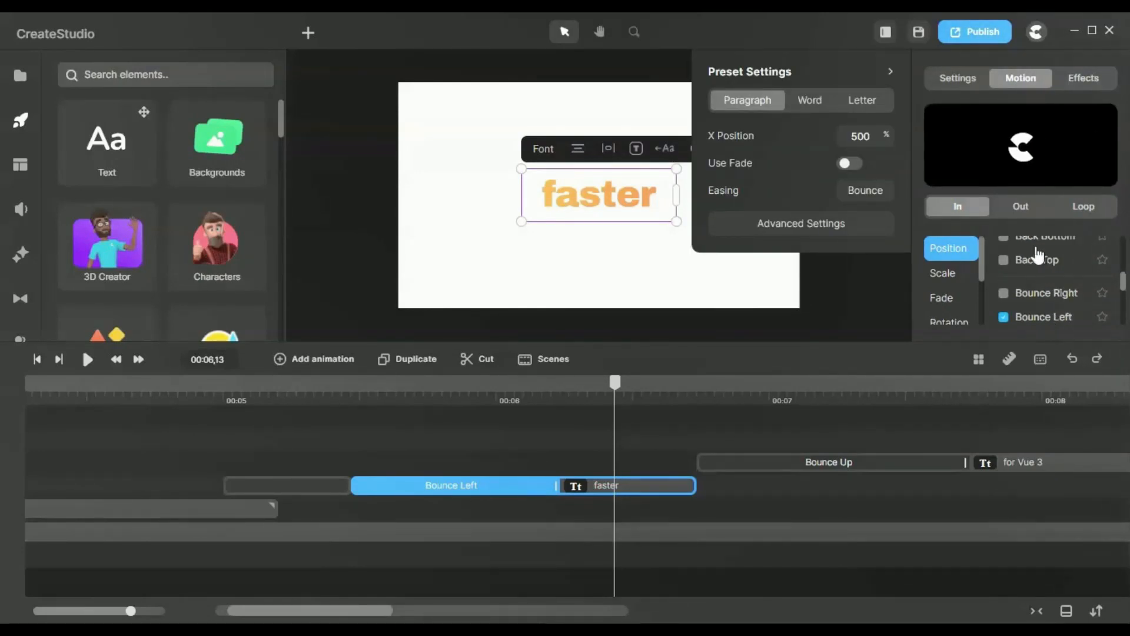
left_click(1045, 318)
Step: Scrub through the Bounce Up entrance of the "for Vue 3" text to 00:08,03
left_click(624, 404)
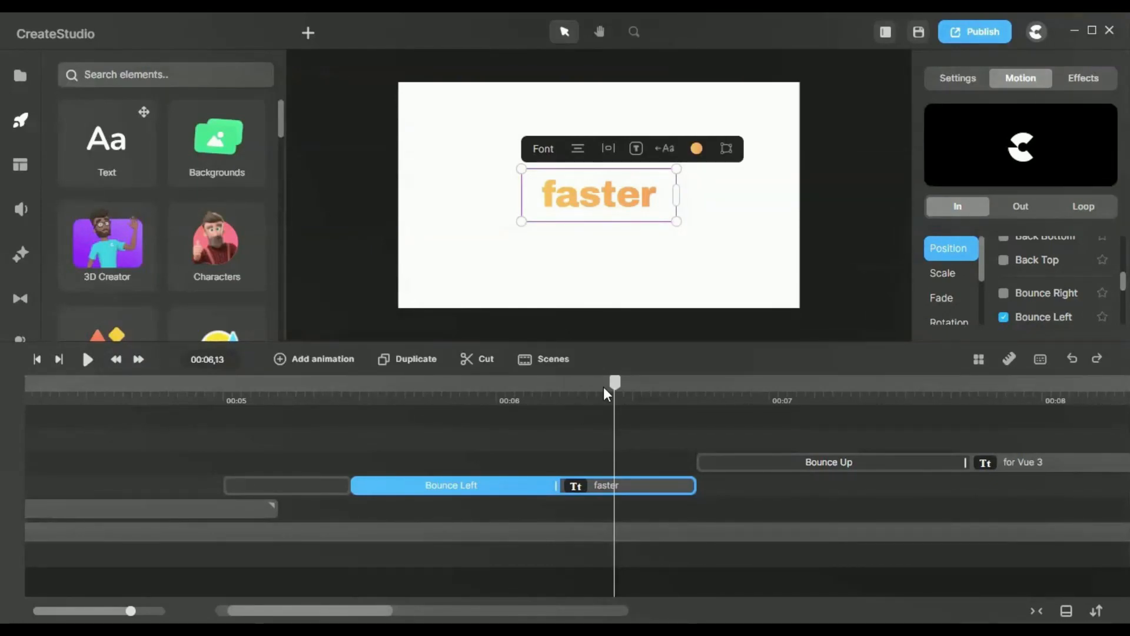
left_click_drag(604, 388, 806, 423)
left_click_drag(697, 406, 855, 414)
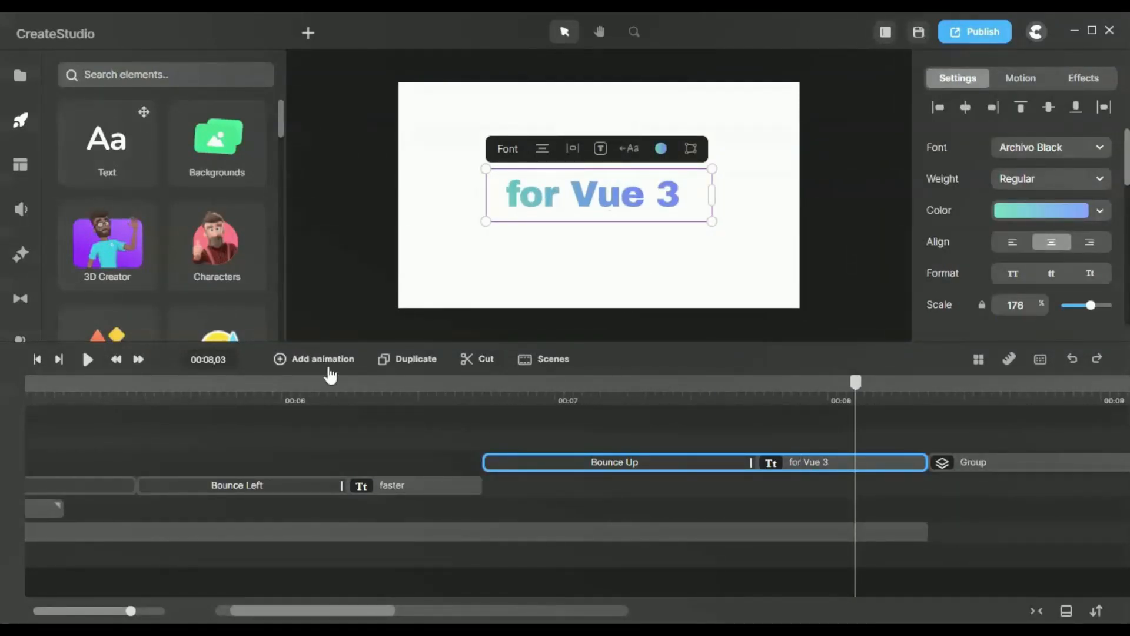
Step: Compare the "faster" text clip with the "for Vue 3" clip and scrub to 00:07,23
left_click(383, 494)
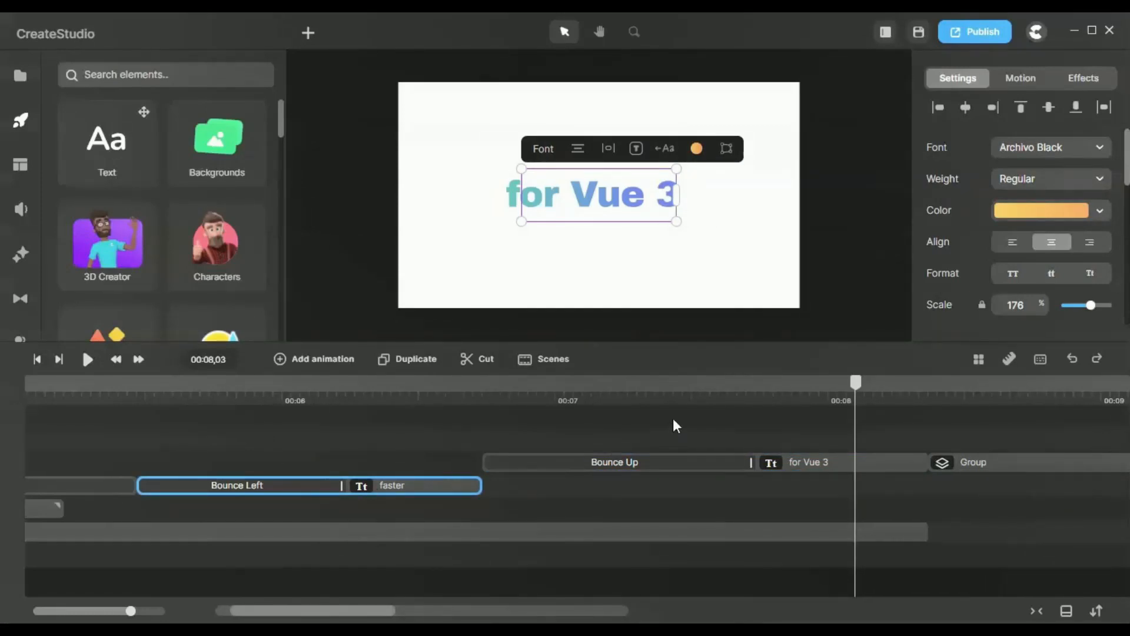
left_click_drag(659, 387, 765, 415)
left_click(781, 450)
left_click(785, 465)
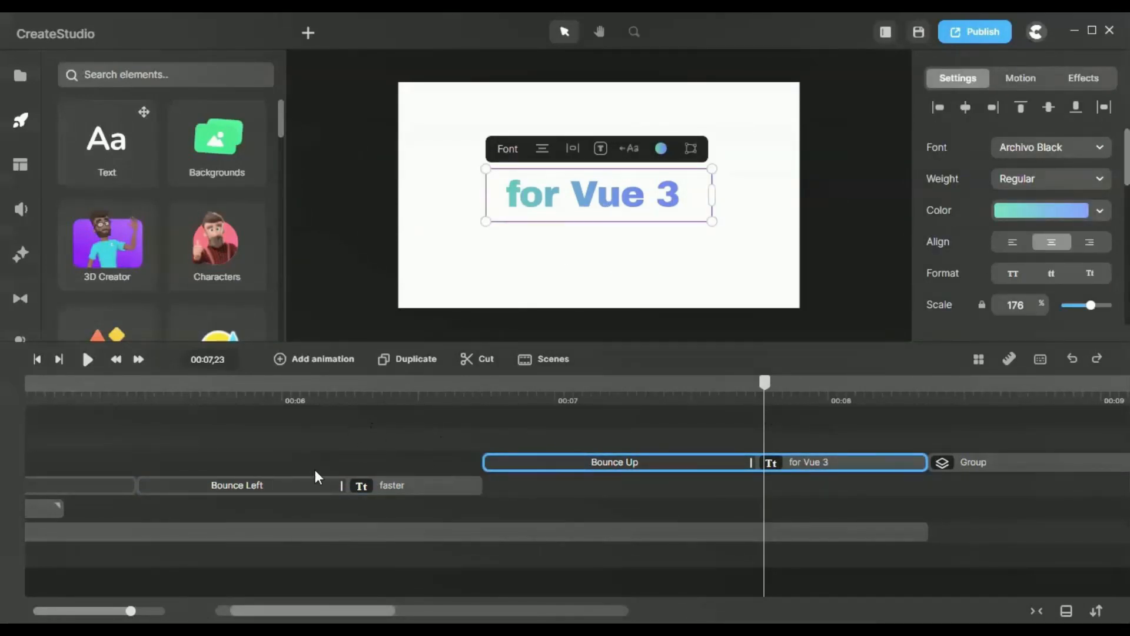
Step: Compare the "faster" text at 00:06,09 with the "for Vue 3" text at 00:07,12, and scrub its Bounce Up entrance back to 00:07,01
left_click(245, 494)
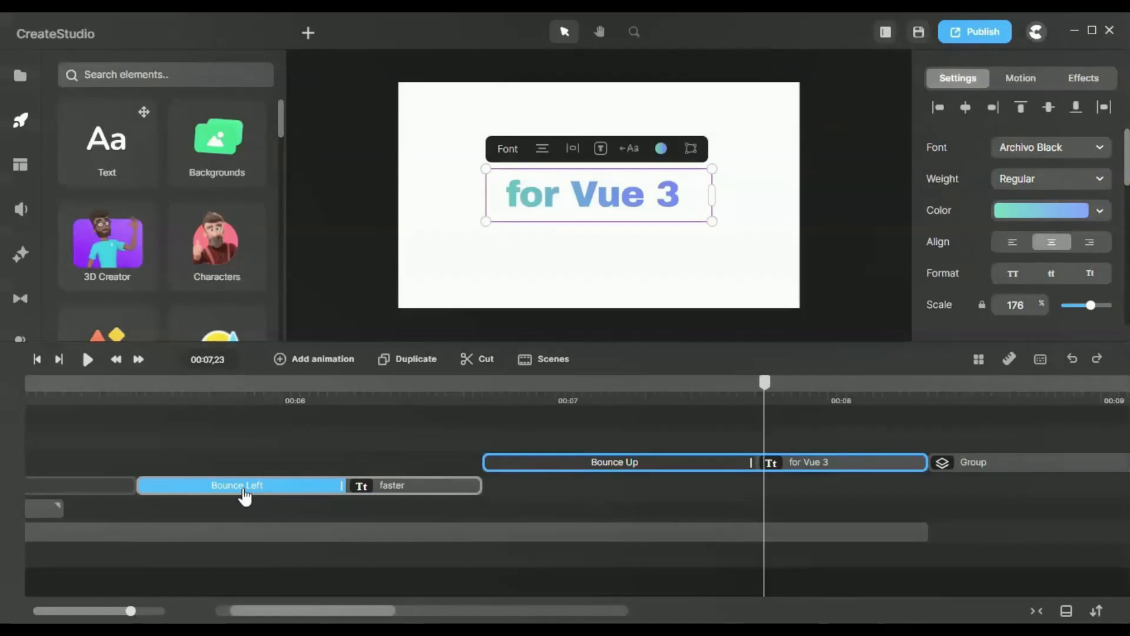
left_click(364, 393)
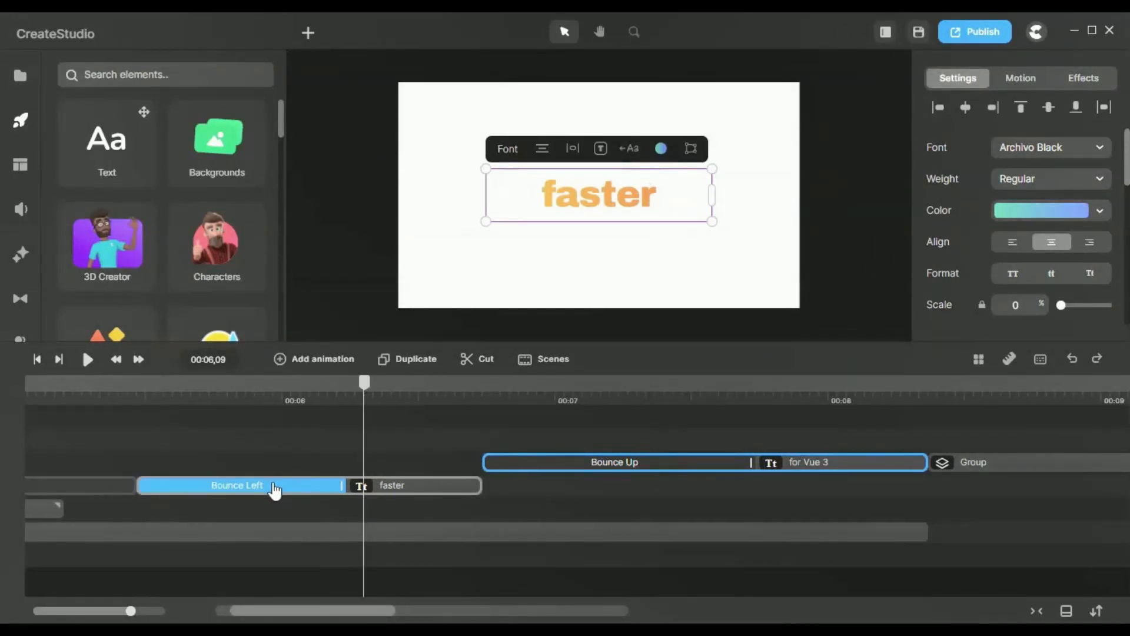
left_click(665, 395)
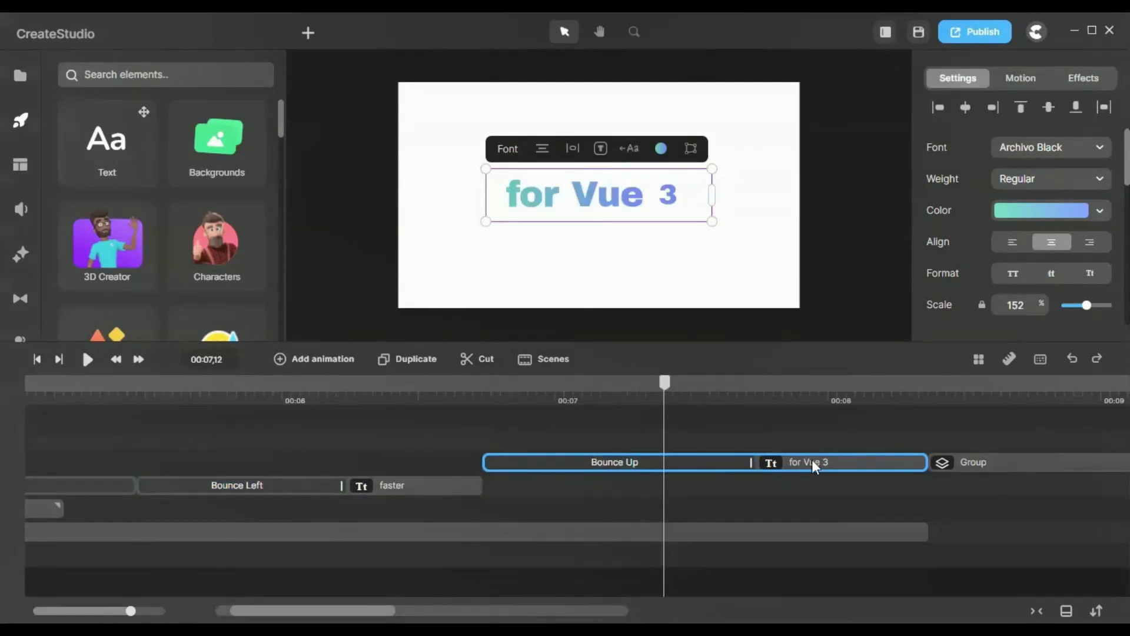
left_click(676, 465)
left_click_drag(666, 400, 561, 415)
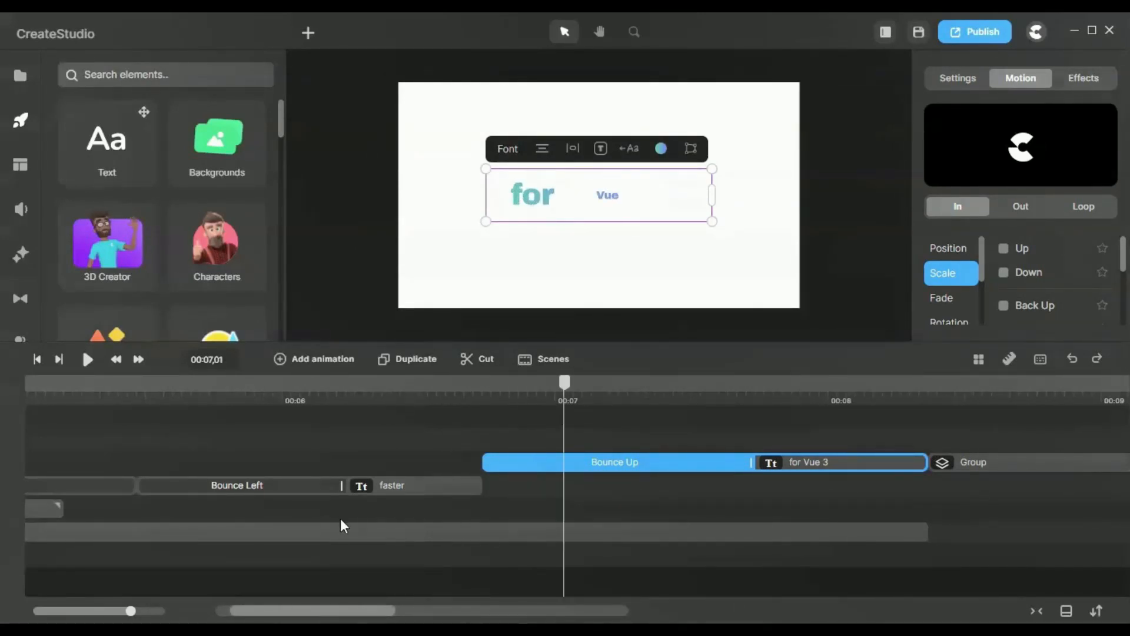
Step: View the Bounce Up preset settings of the "for Vue 3" text and locate Bounce Up among the In scale presets
left_click(375, 489)
left_click(771, 462)
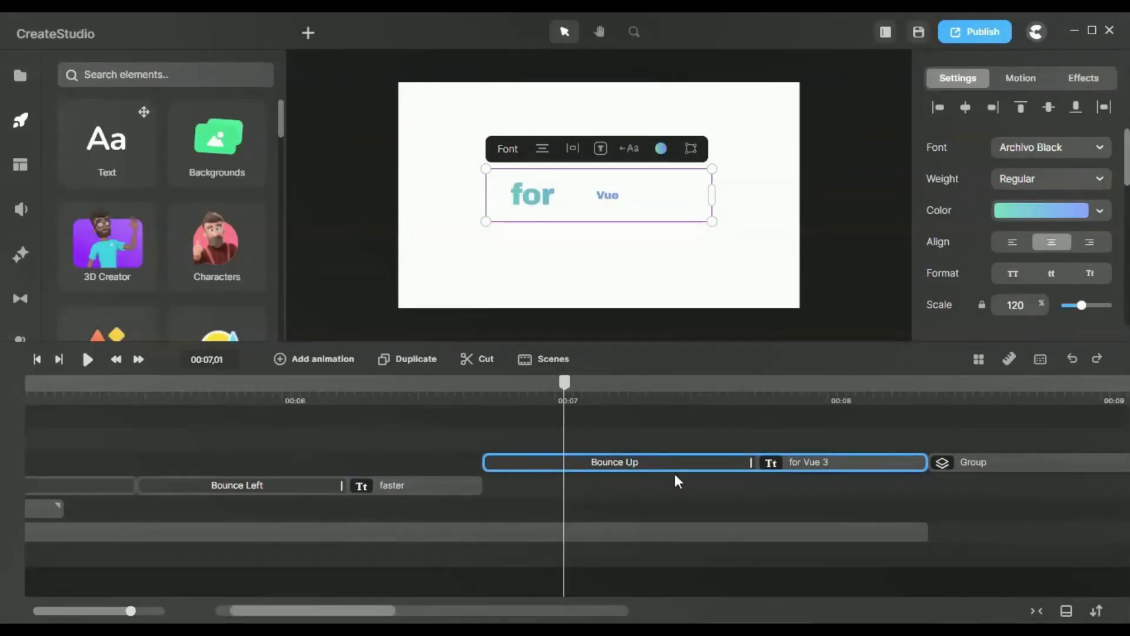
left_click(589, 465)
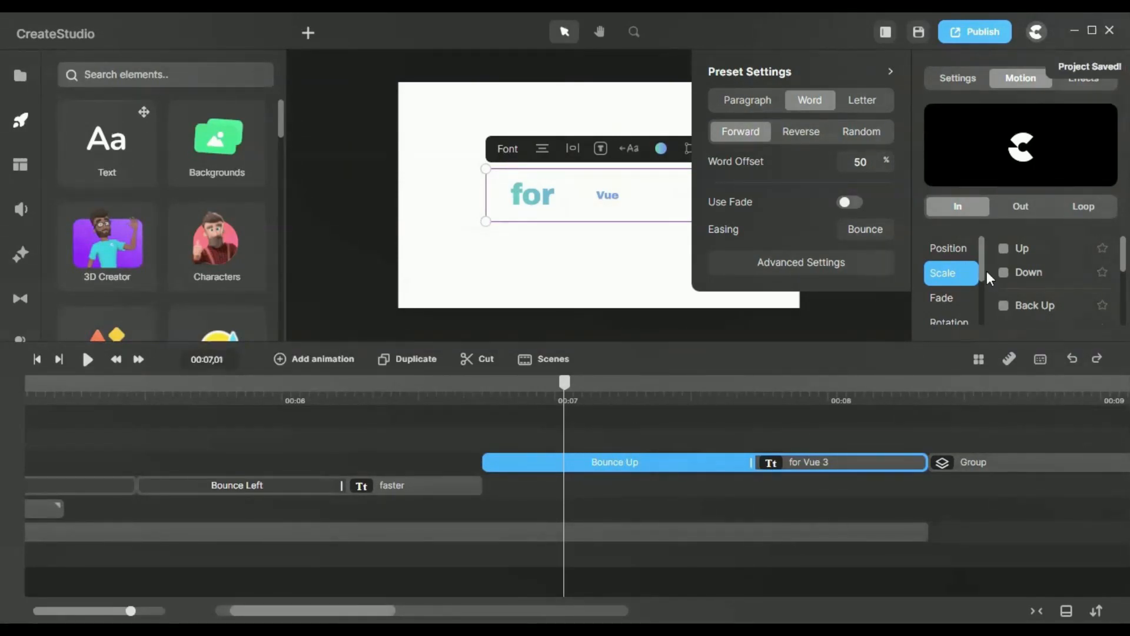
scroll(1062, 287, "down", 3)
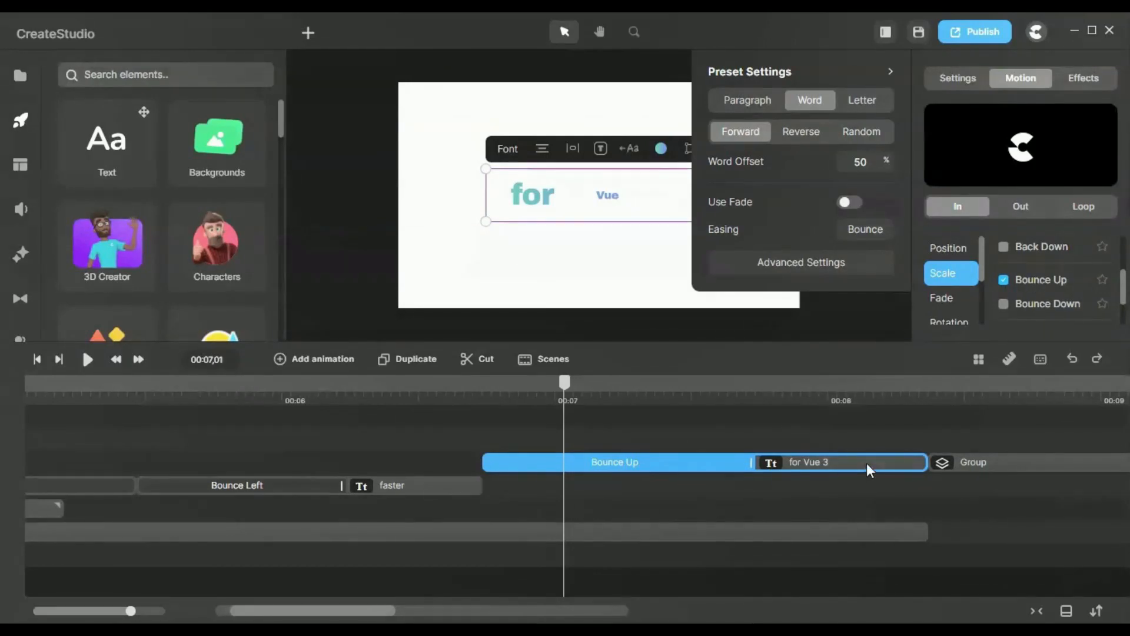
Step: Inspect the gradient fill color of the "for Vue 3" text at 00:07,29 and scrub on to 00:08,08
left_click(819, 464)
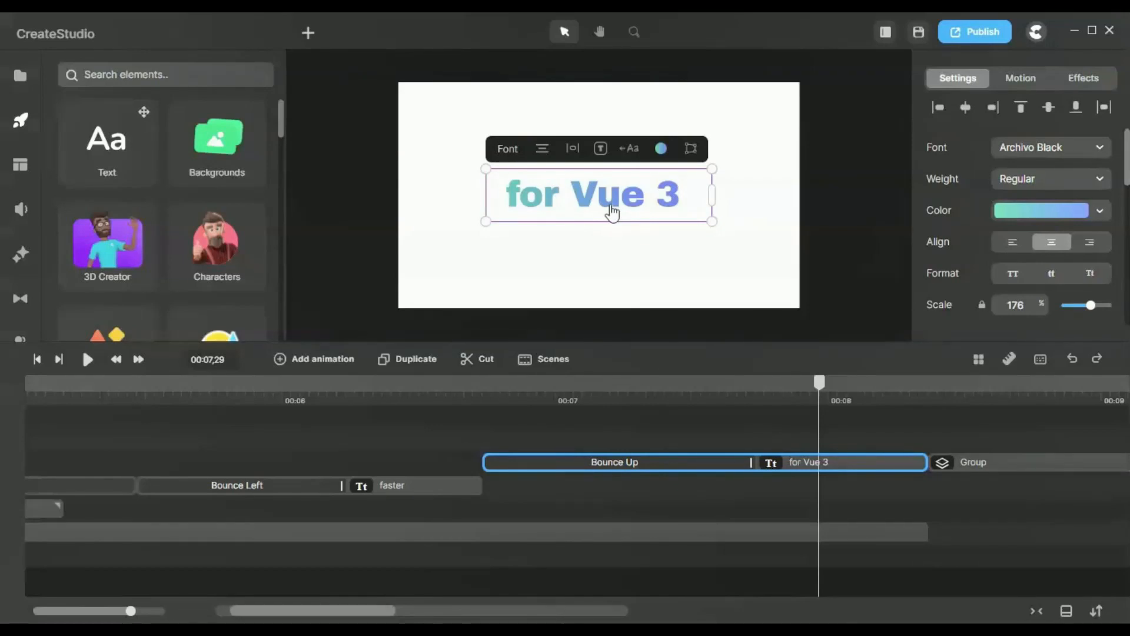
left_click(1047, 212)
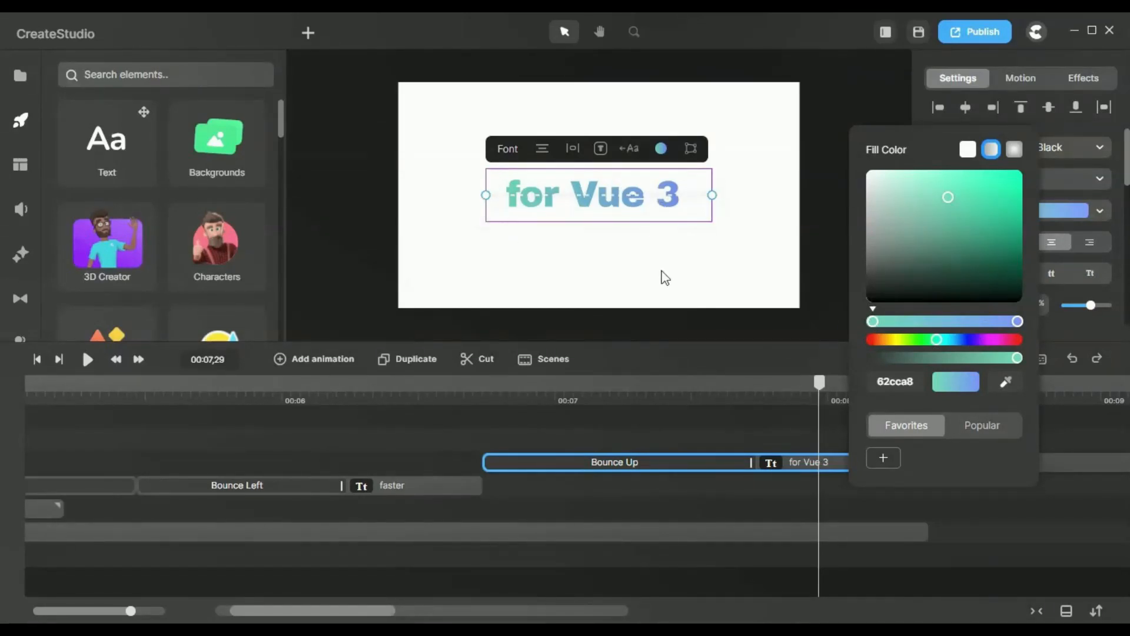
left_click(822, 232)
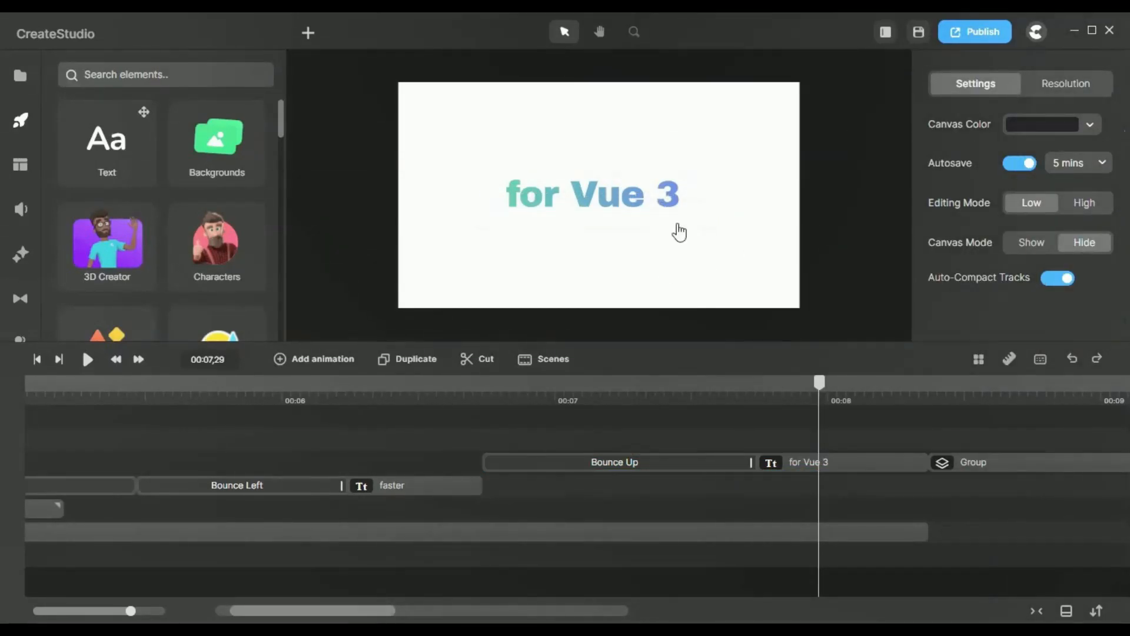
left_click(639, 208)
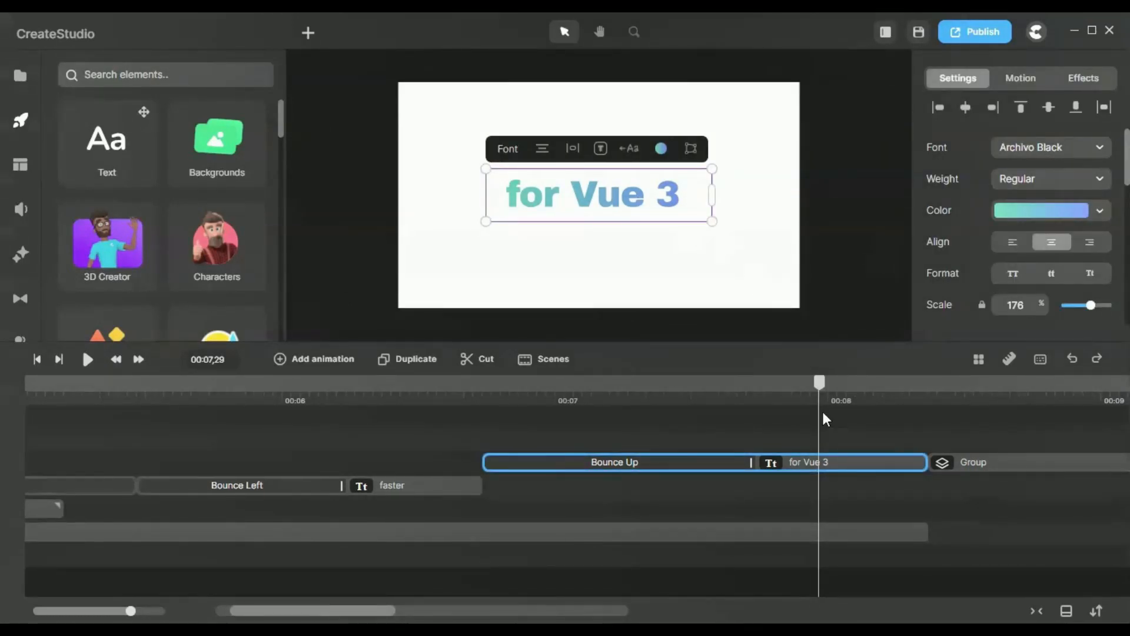
left_click_drag(820, 383, 903, 409)
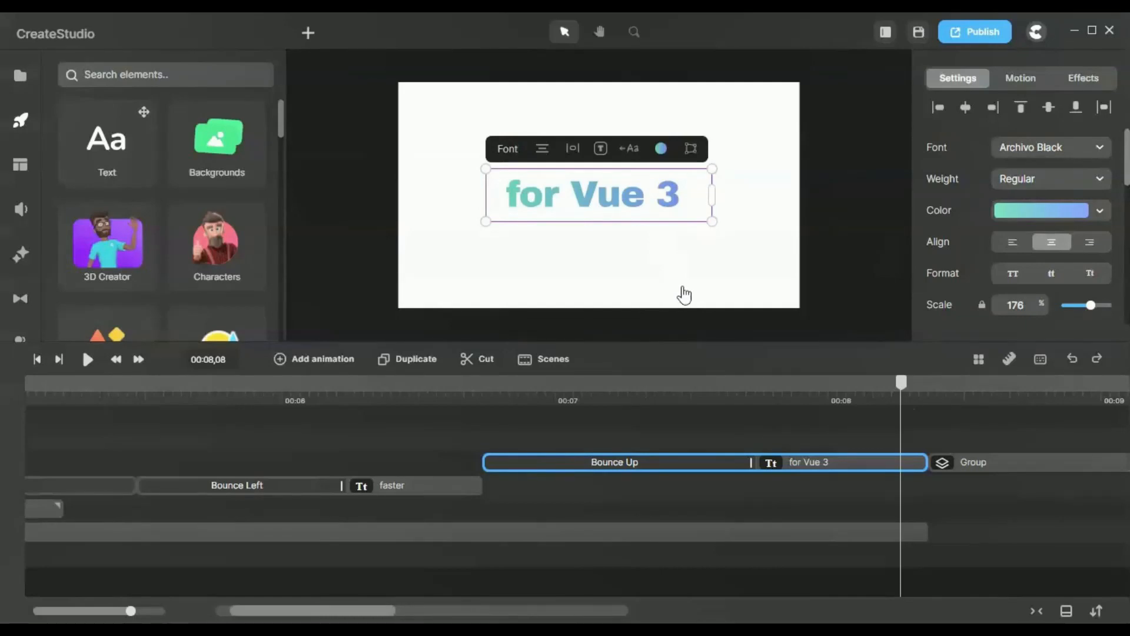